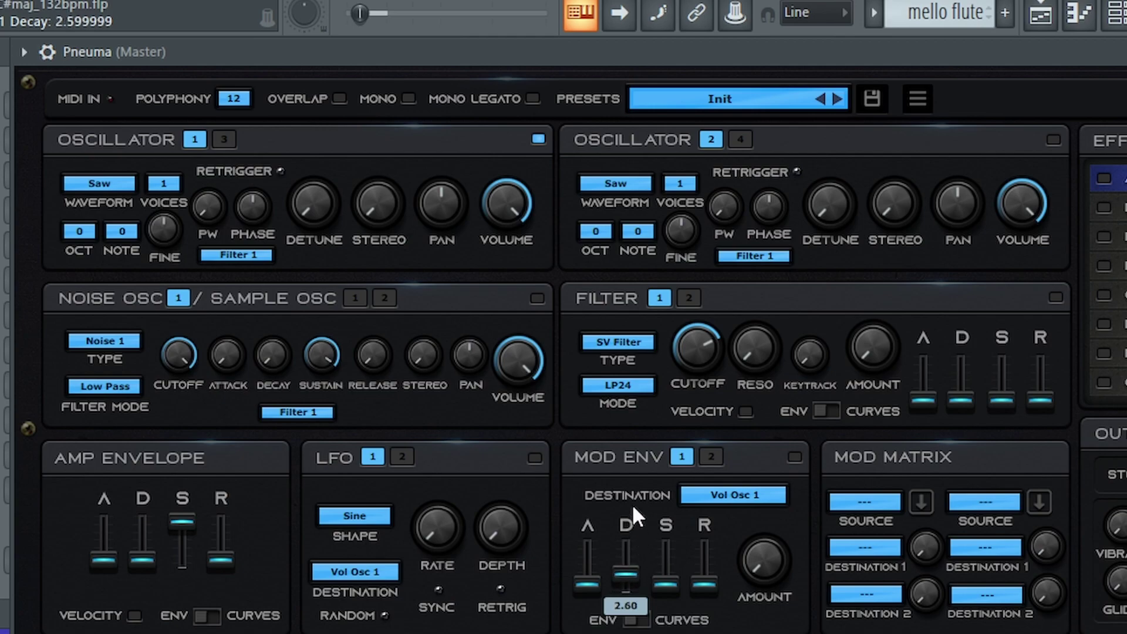
Step: Lower the Mod Env 1 decay to 0.25 and enable the Arpeggiator effect
{"action": "left_click_drag", "start_coordinate": [632, 515], "coordinate": [626, 584]}
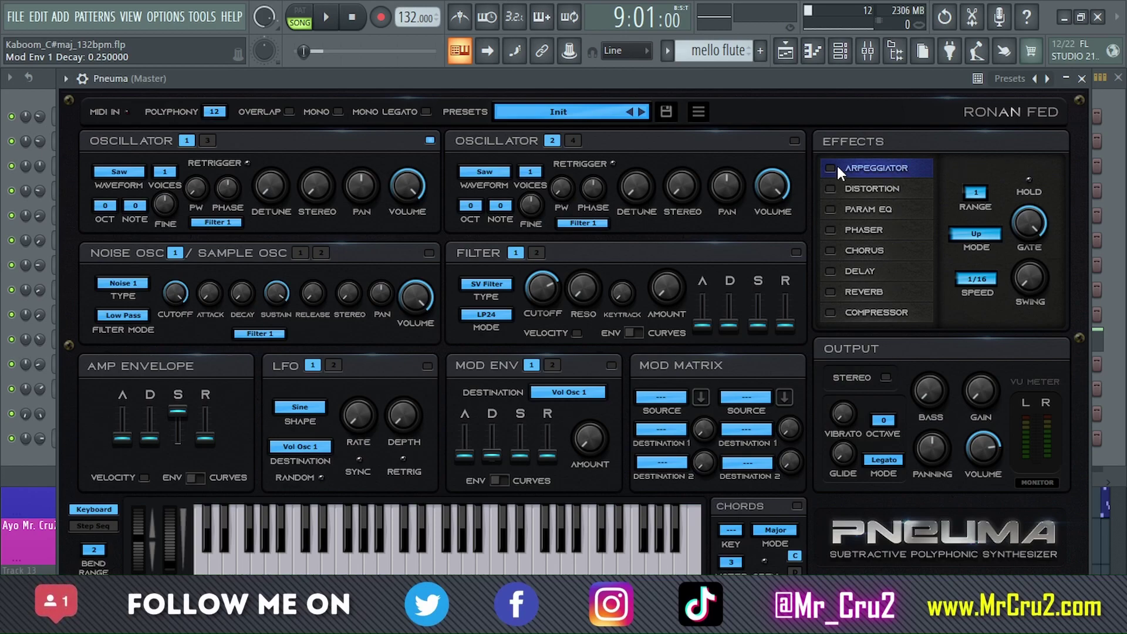
{"action": "left_click", "coordinate": [836, 167]}
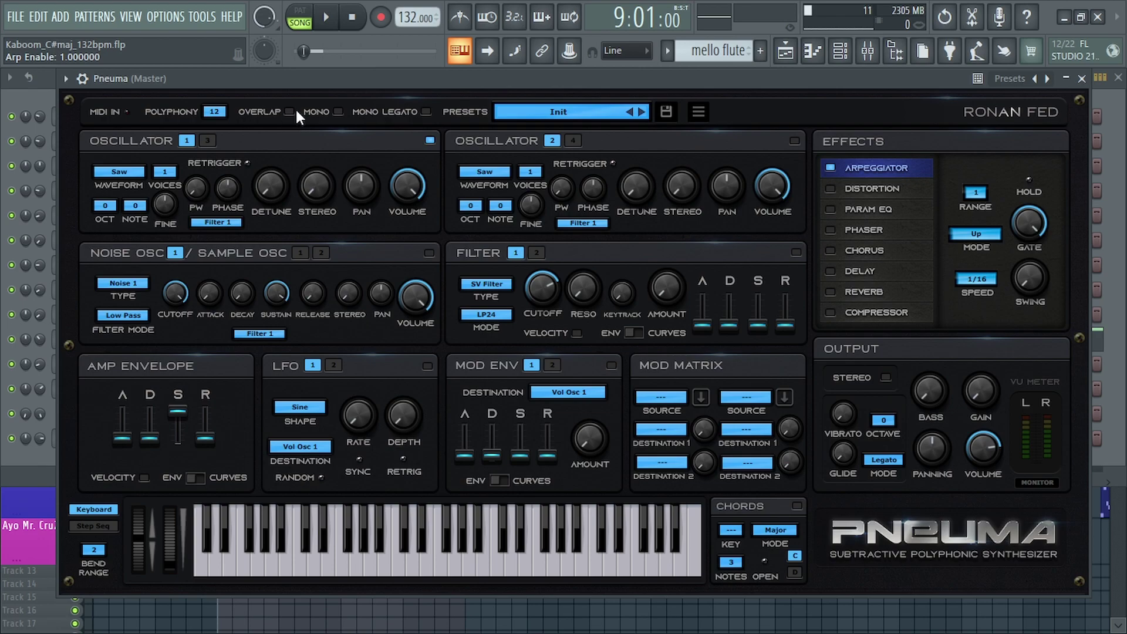
Step: Open the synthesizer's manual
{"action": "left_click", "coordinate": [699, 112]}
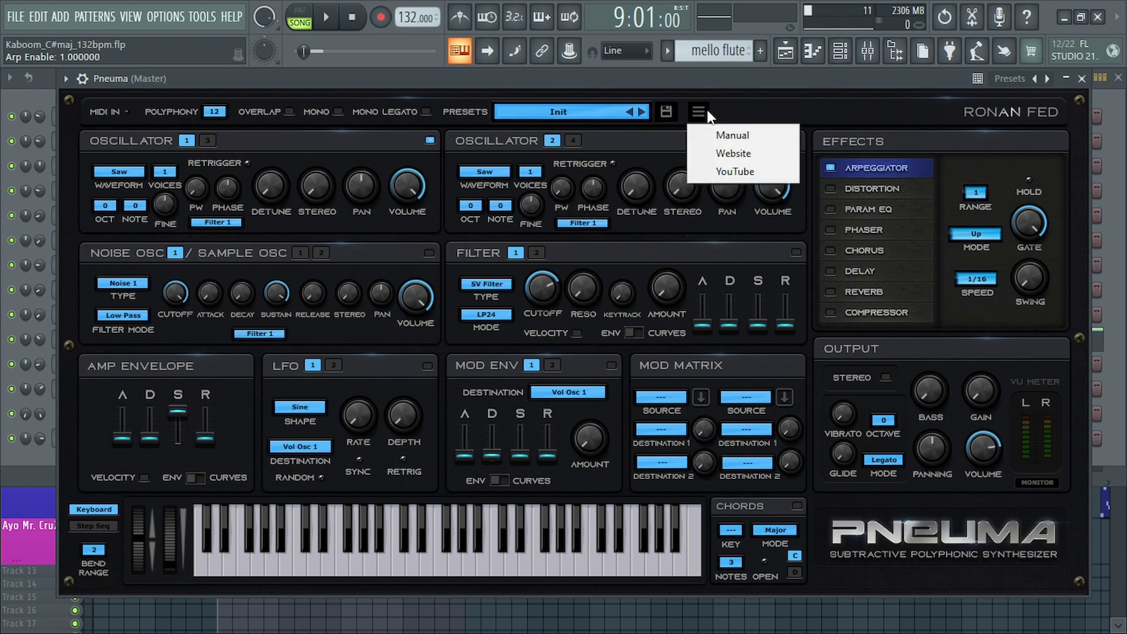
{"action": "left_click", "coordinate": [725, 137]}
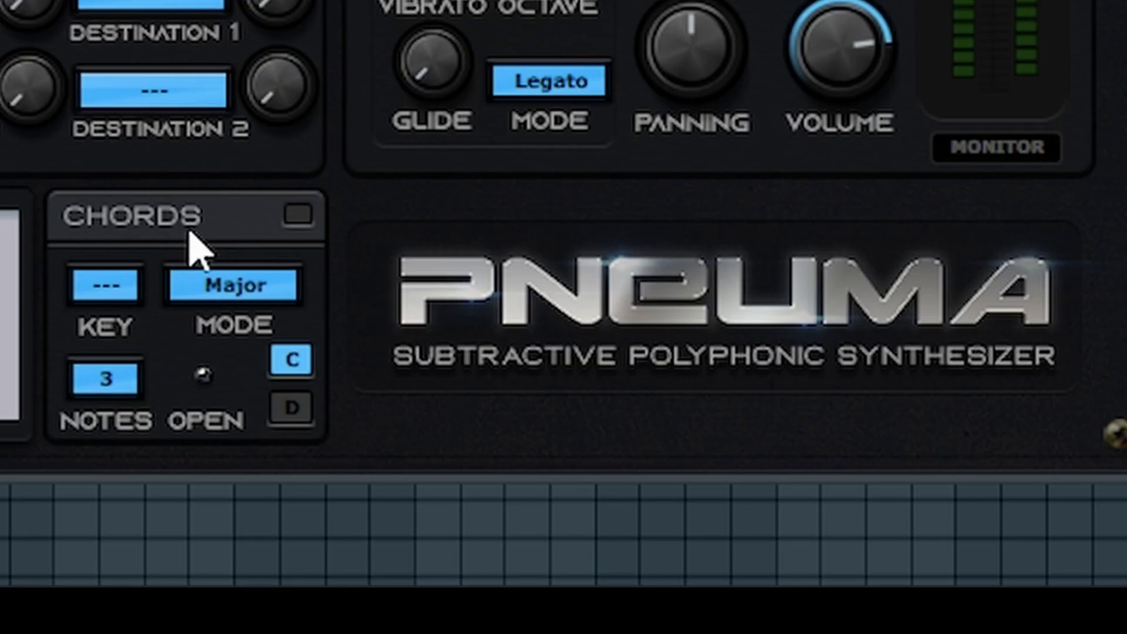
Step: Enable the Chords section and set it to Minor mode with 2 notes
{"action": "left_click", "coordinate": [299, 214]}
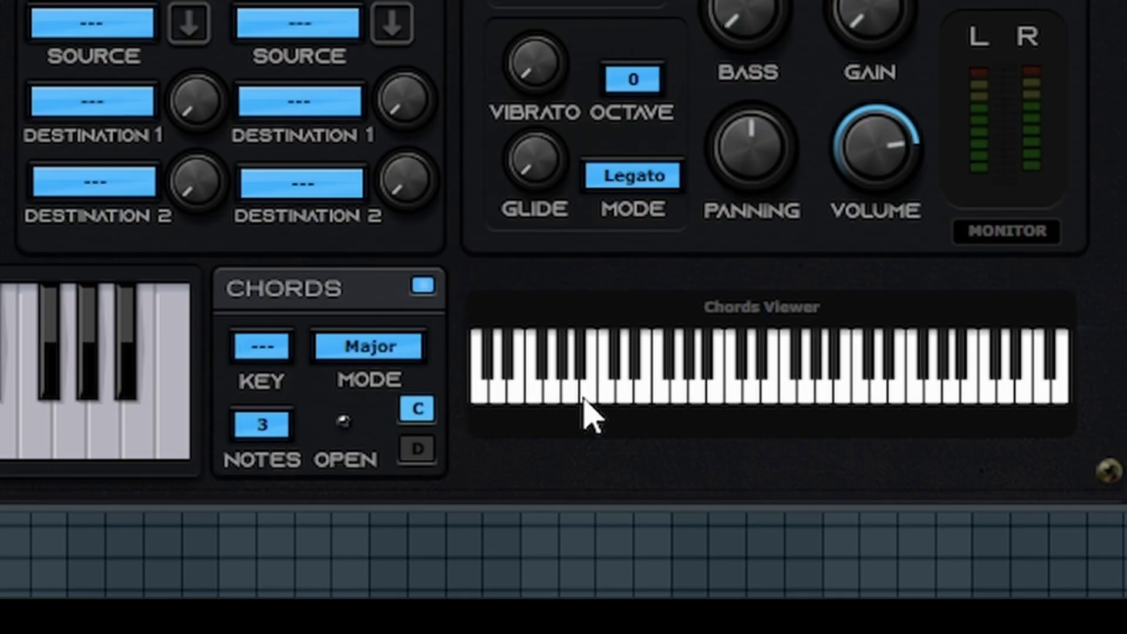
{"action": "left_click", "coordinate": [299, 212]}
{"action": "left_click", "coordinate": [797, 506]}
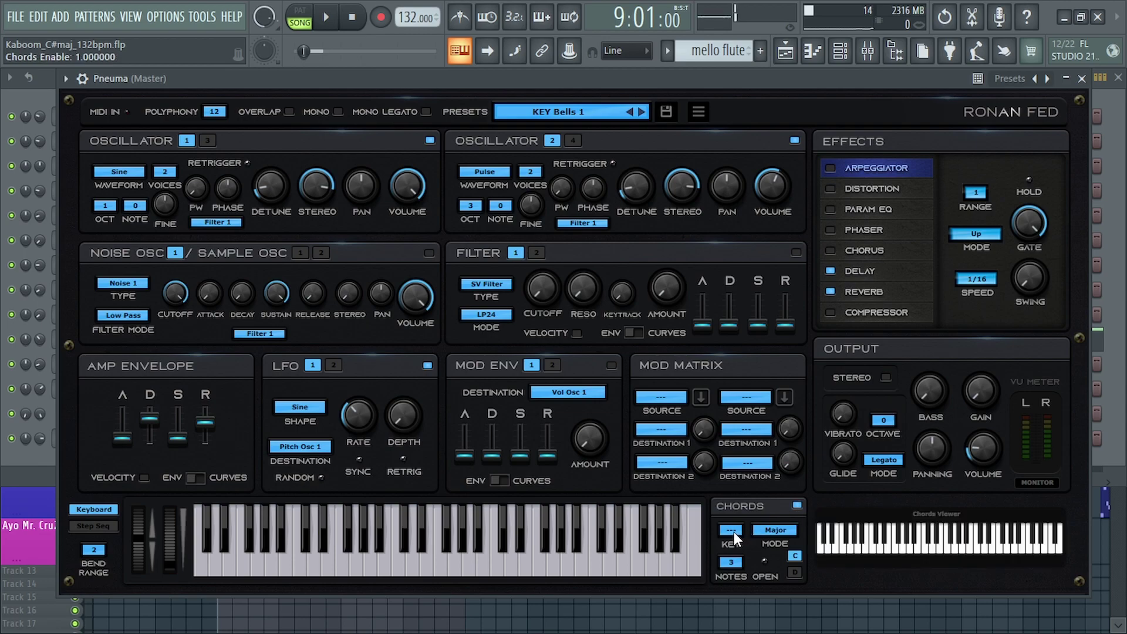
{"action": "left_click", "coordinate": [766, 531]}
{"action": "left_click", "coordinate": [833, 554]}
{"action": "left_click", "coordinate": [730, 563]}
{"action": "left_click", "coordinate": [729, 489]}
Step: Play several keys on the synthesizer's on-screen keyboard to audition the chords
{"action": "left_click", "coordinate": [509, 546]}
{"action": "left_click", "coordinate": [446, 546]}
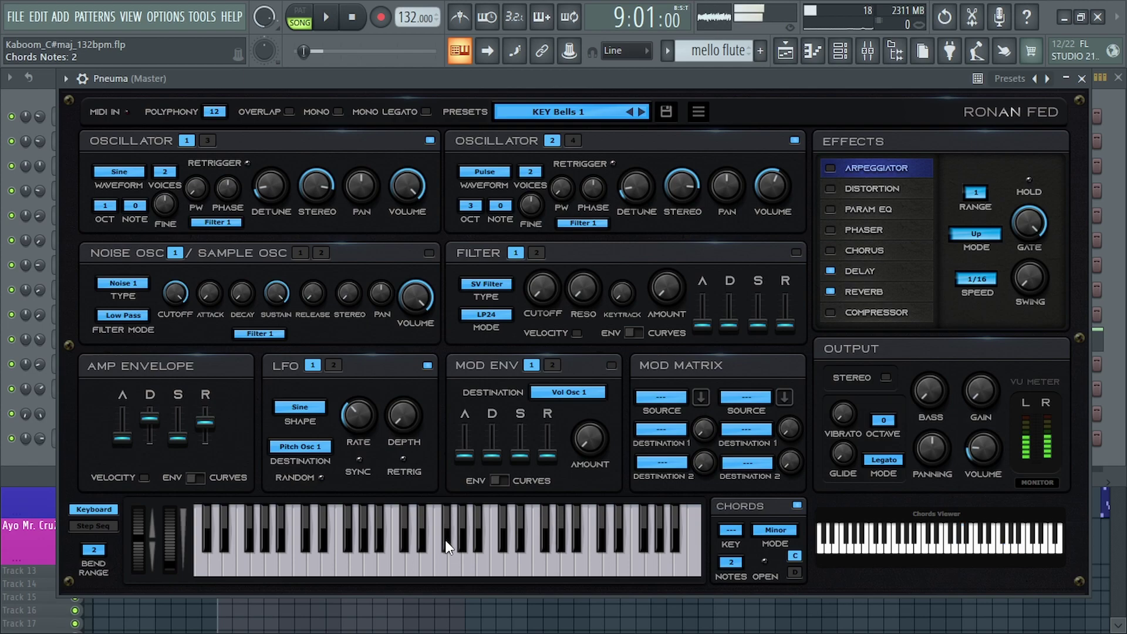
{"action": "left_click", "coordinate": [446, 534]}
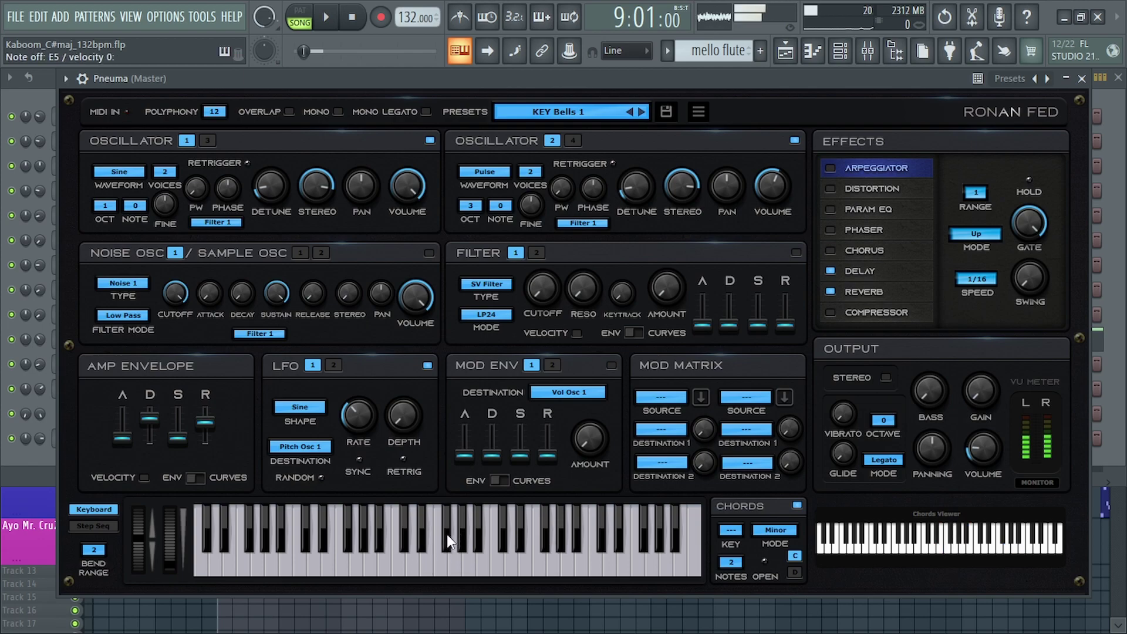
Step: Change the Chords mode to Major, enable scale mode D, and set the key to Eb
{"action": "left_click", "coordinate": [775, 529]}
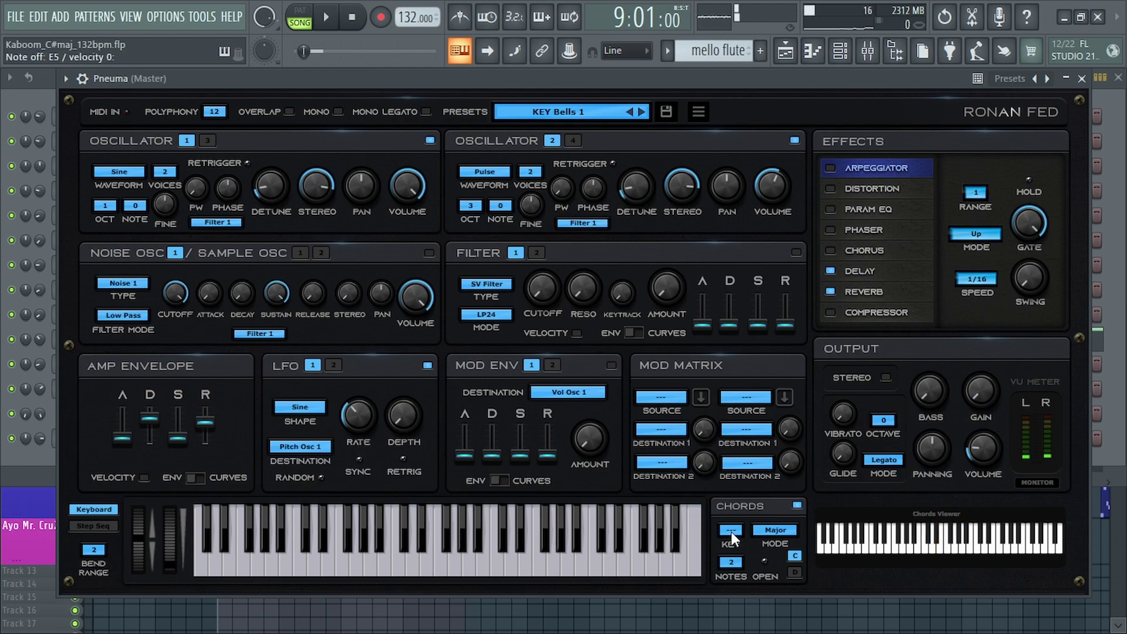
{"action": "left_click", "coordinate": [794, 572]}
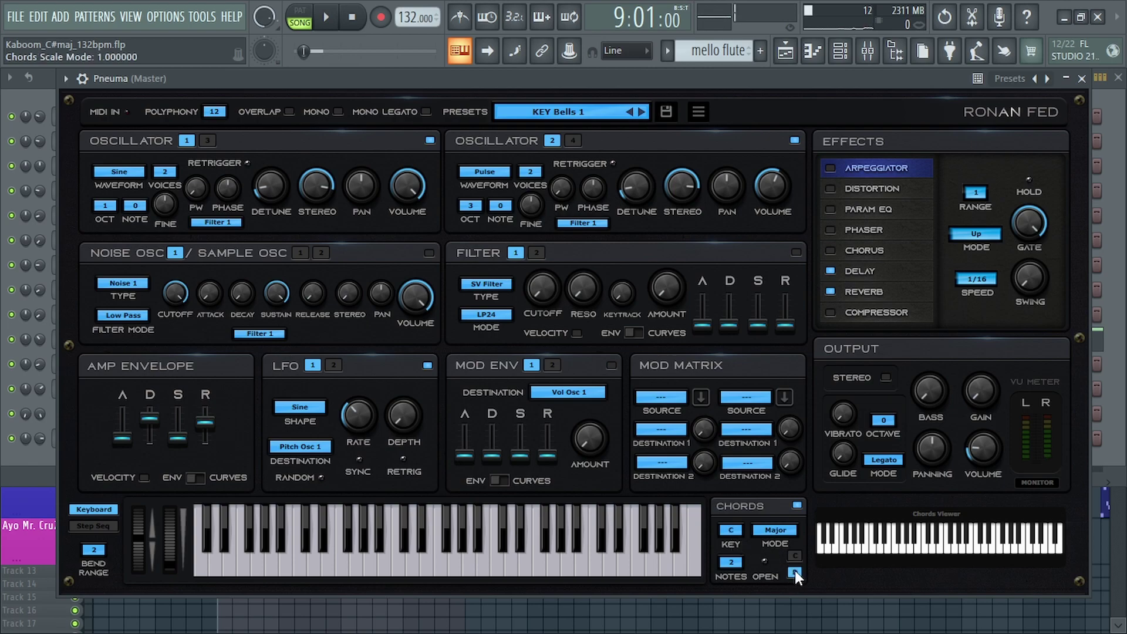
{"action": "left_click", "coordinate": [731, 530]}
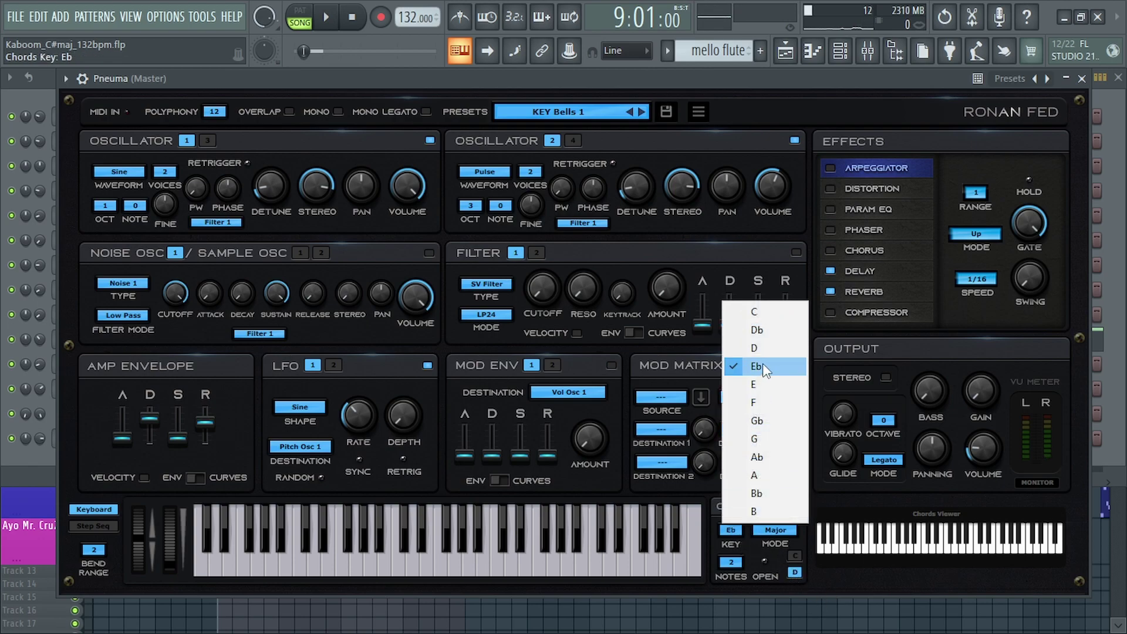
{"action": "left_click", "coordinate": [781, 555]}
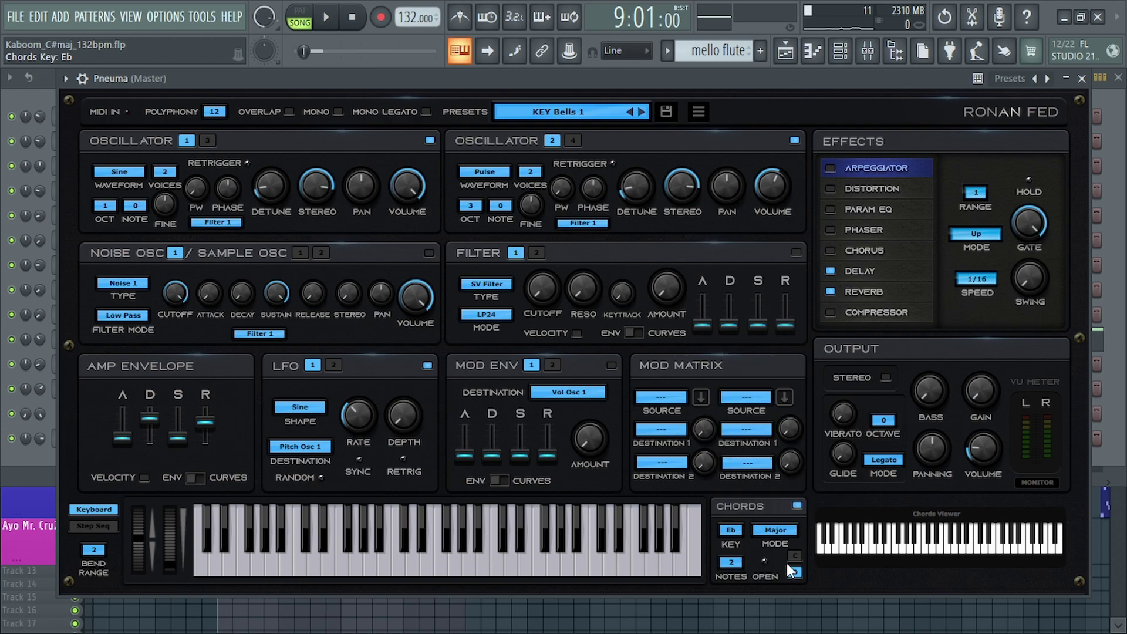
Step: Try 5 notes per chord in the Chords section, and settle on 4
{"action": "left_click", "coordinate": [739, 562]}
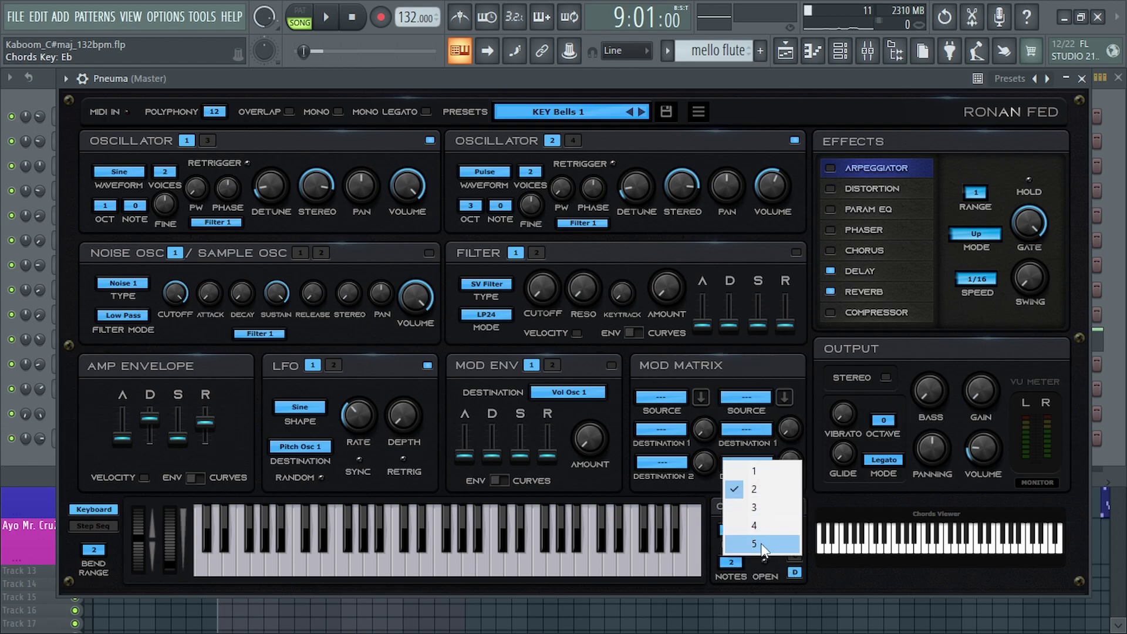
{"action": "left_click", "coordinate": [763, 545]}
{"action": "left_click", "coordinate": [739, 566]}
{"action": "left_click", "coordinate": [757, 527]}
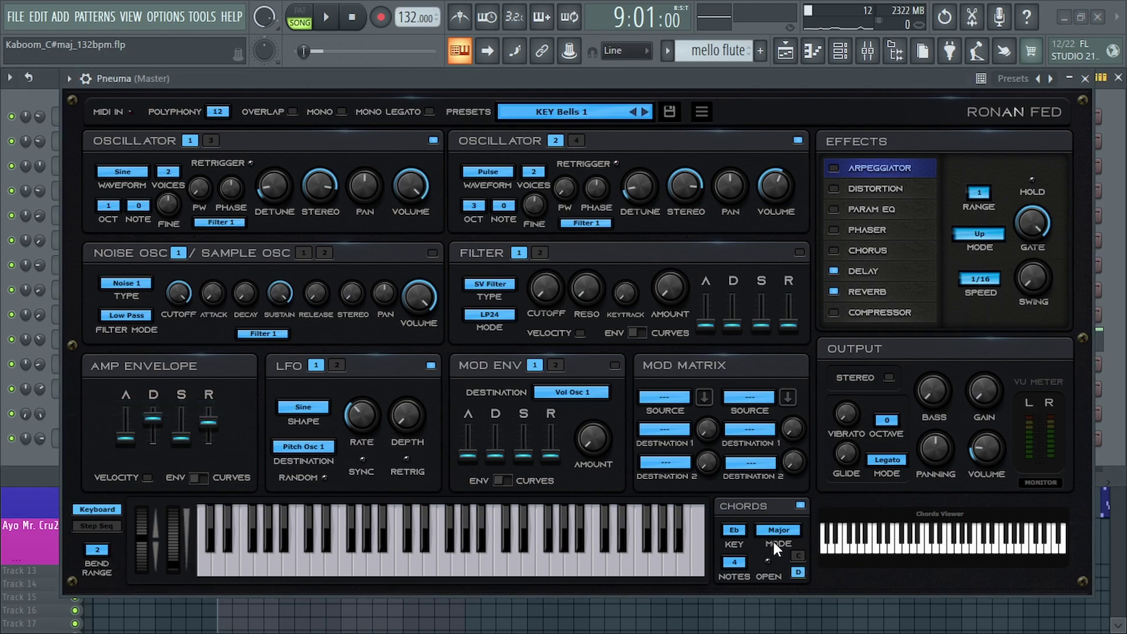
Step: Show the Delay effect's settings and shift the synthesizer window slightly
{"action": "left_click", "coordinate": [862, 271]}
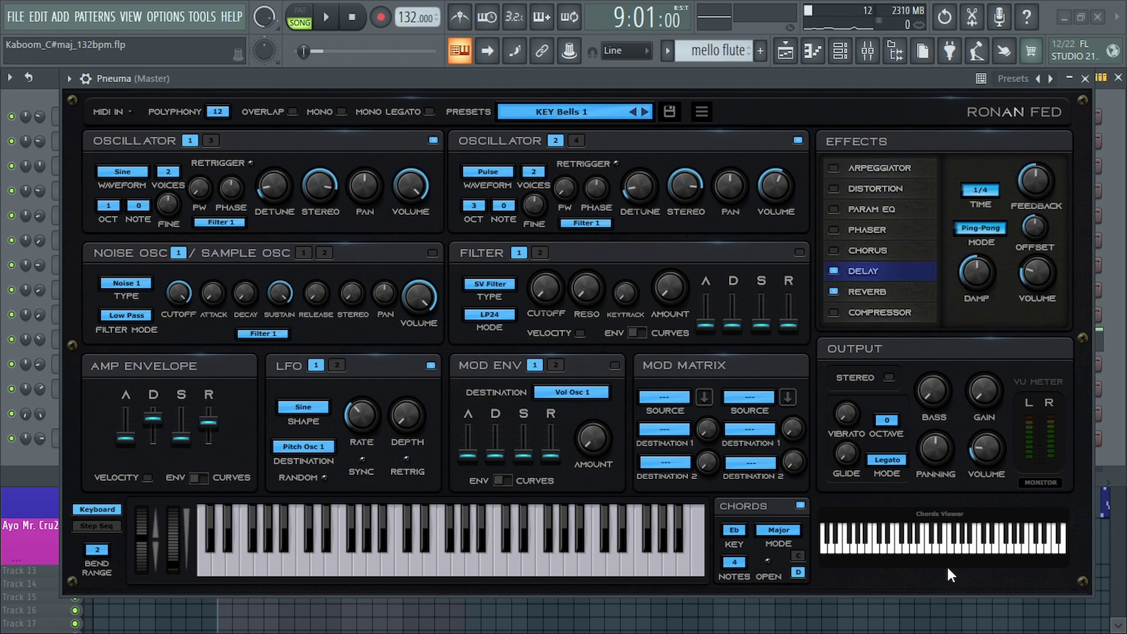
{"action": "left_click_drag", "start_coordinate": [849, 84], "coordinate": [861, 84]}
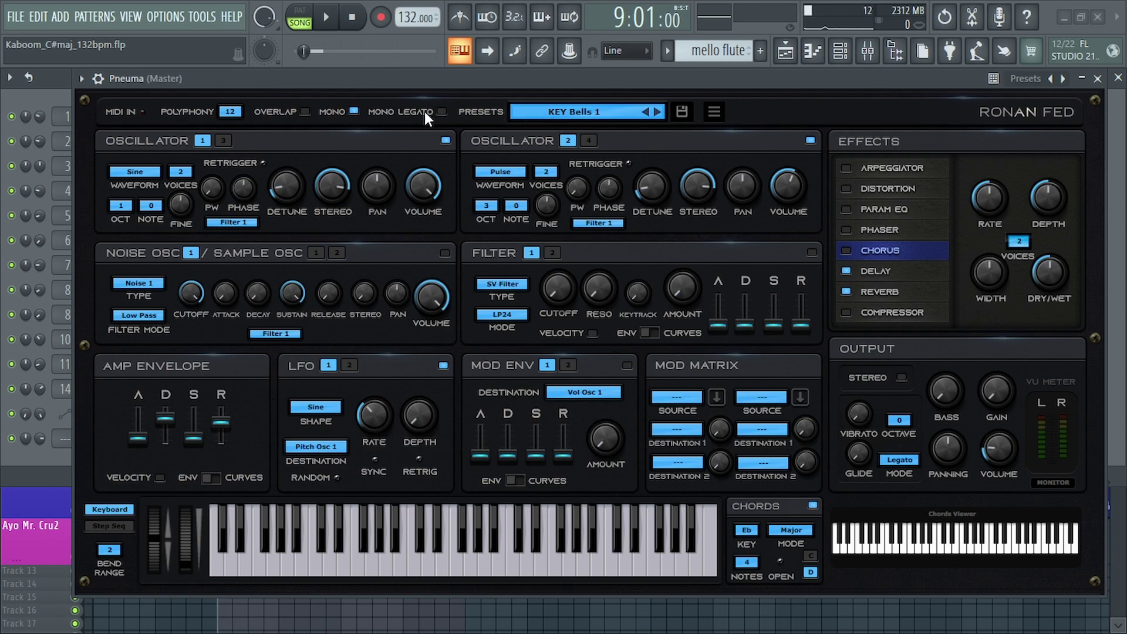
Step: Load the LD 5th Glide preset from Factory 1 and close the synthesizer window
{"action": "left_click", "coordinate": [575, 114]}
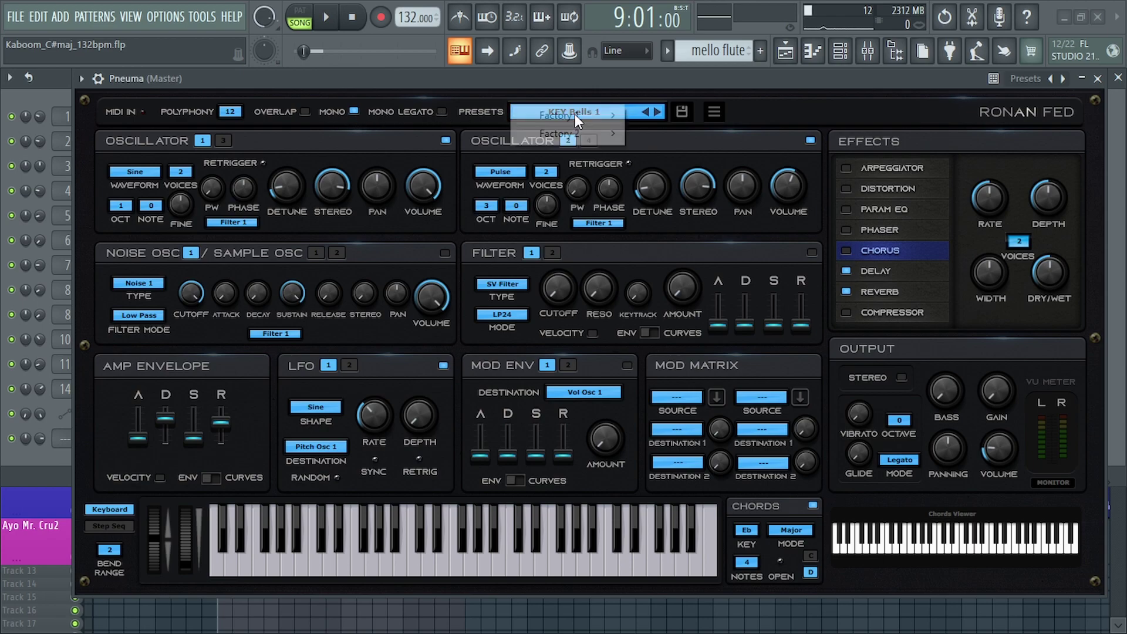
{"action": "mouse_move", "coordinate": [587, 115]}
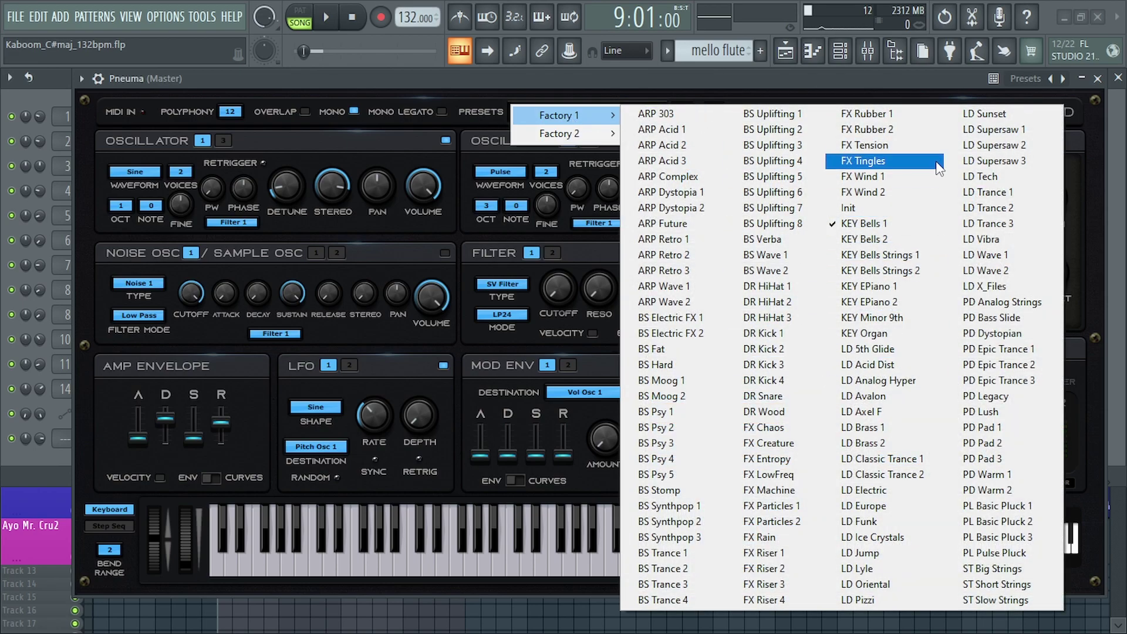
{"action": "left_click", "coordinate": [867, 348]}
{"action": "left_click_drag", "start_coordinate": [642, 95], "coordinate": [632, 71]}
{"action": "left_click", "coordinate": [1084, 67]}
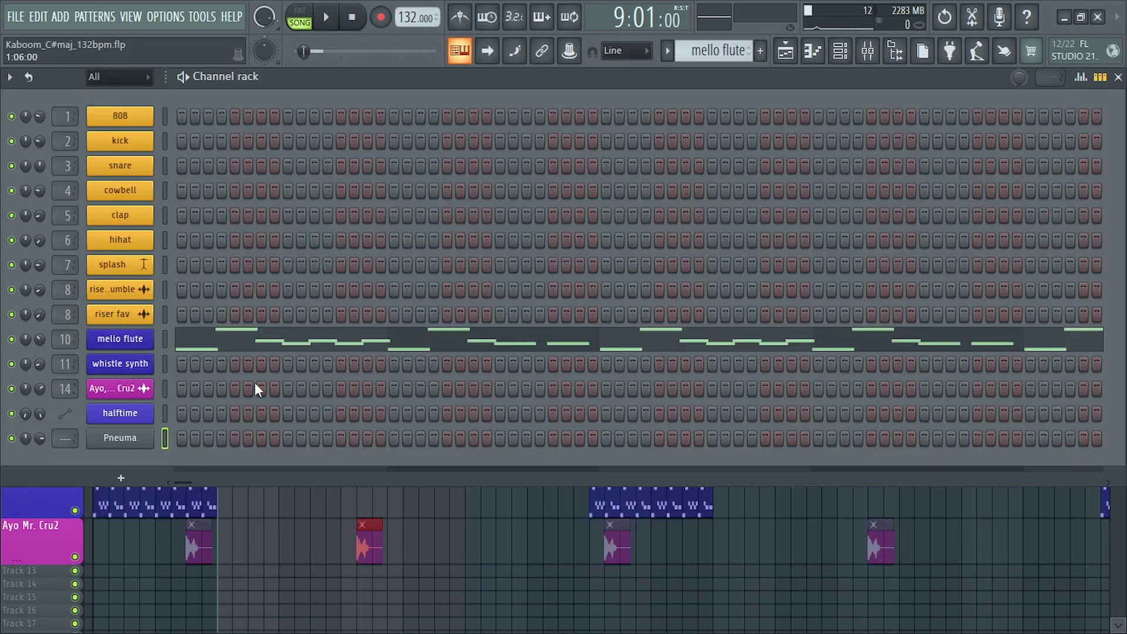
Step: Play the verse section of the arrangement briefly and stop playback
{"action": "key", "text": "space"}
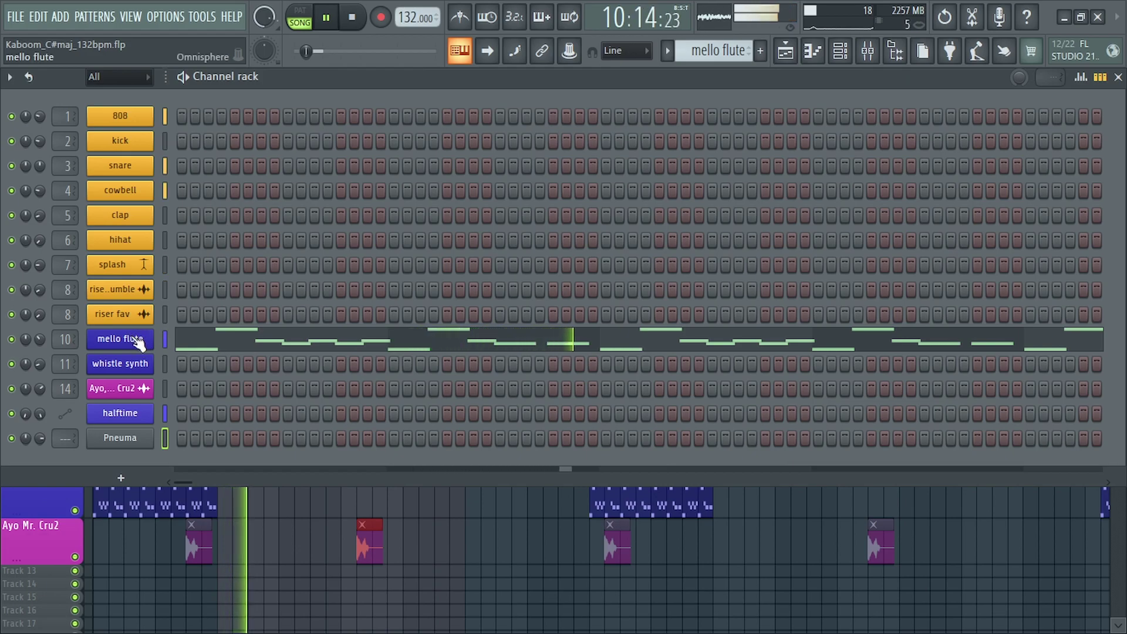
{"action": "key", "text": "space"}
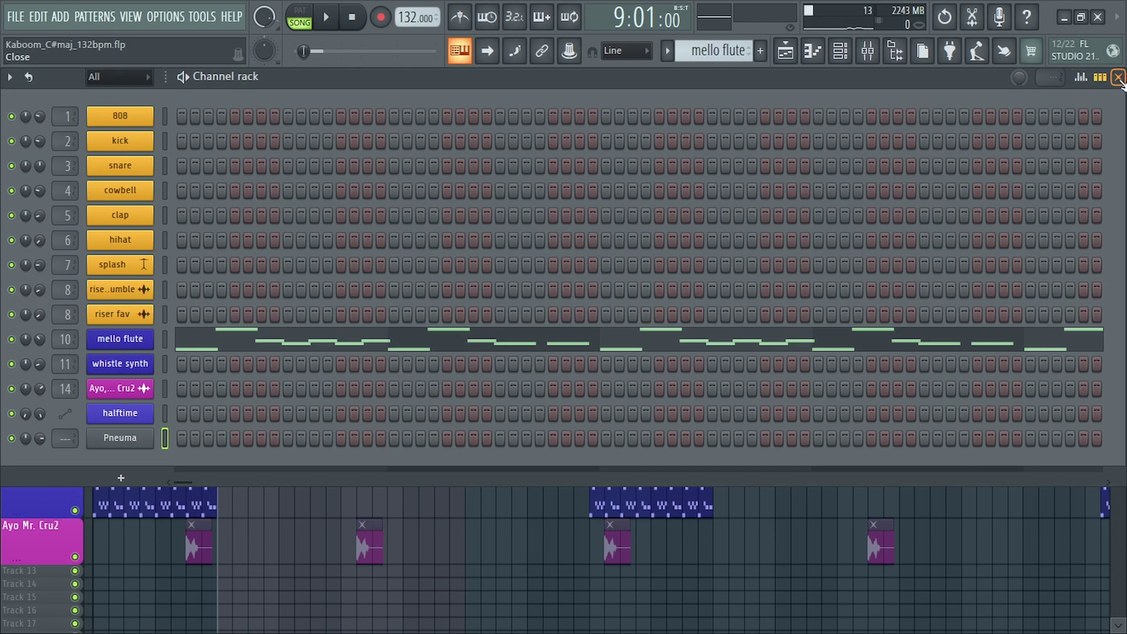
Step: Solo the mello flute and halftime tracks in the playlist and listen to them
{"action": "left_click", "coordinate": [1118, 77]}
{"action": "right_click", "coordinate": [75, 465]}
{"action": "left_click", "coordinate": [75, 450]}
{"action": "key", "text": "space"}
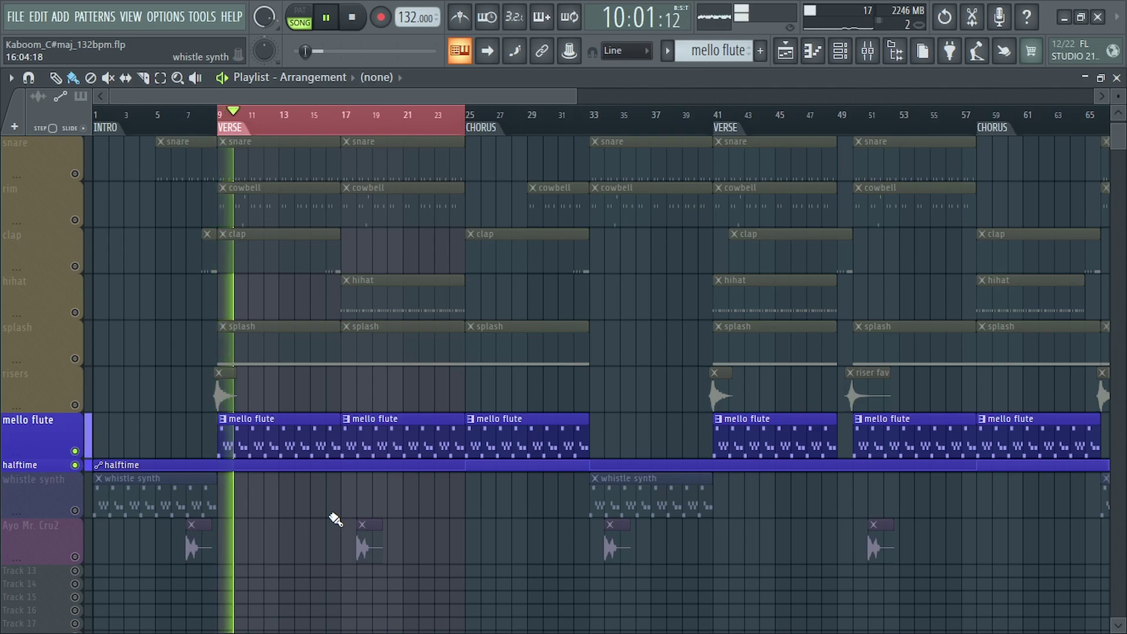
{"action": "key", "text": "space"}
Step: Replace the mello flute channel's instrument with Pneuma and start song playback
{"action": "left_click", "coordinate": [840, 51]}
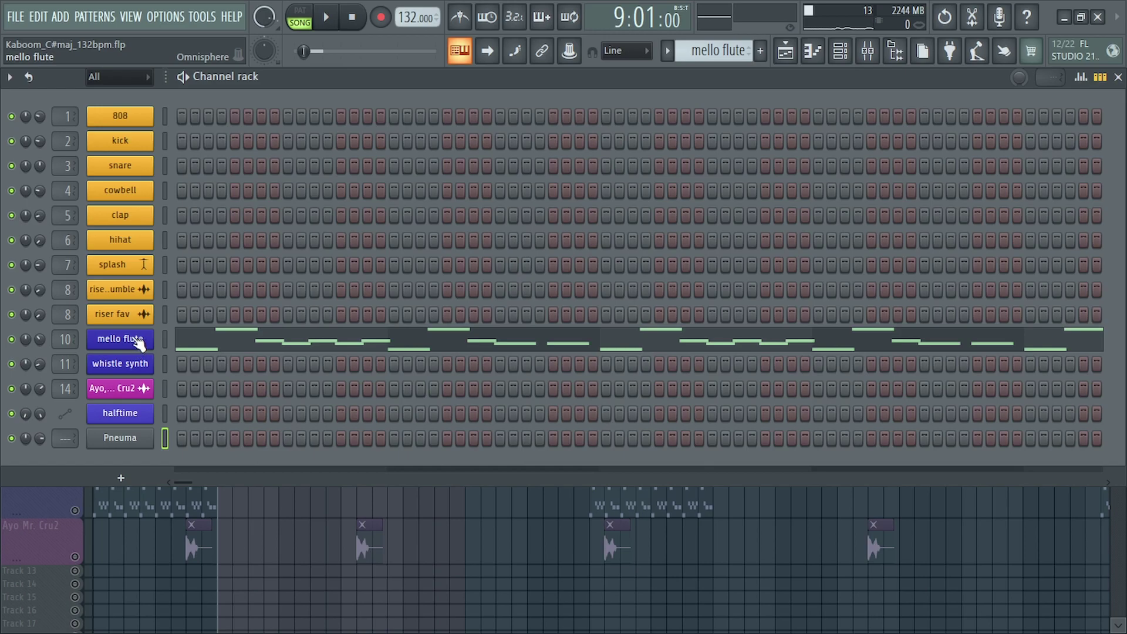
{"action": "right_click", "coordinate": [136, 339]}
{"action": "mouse_move", "coordinate": [224, 467]}
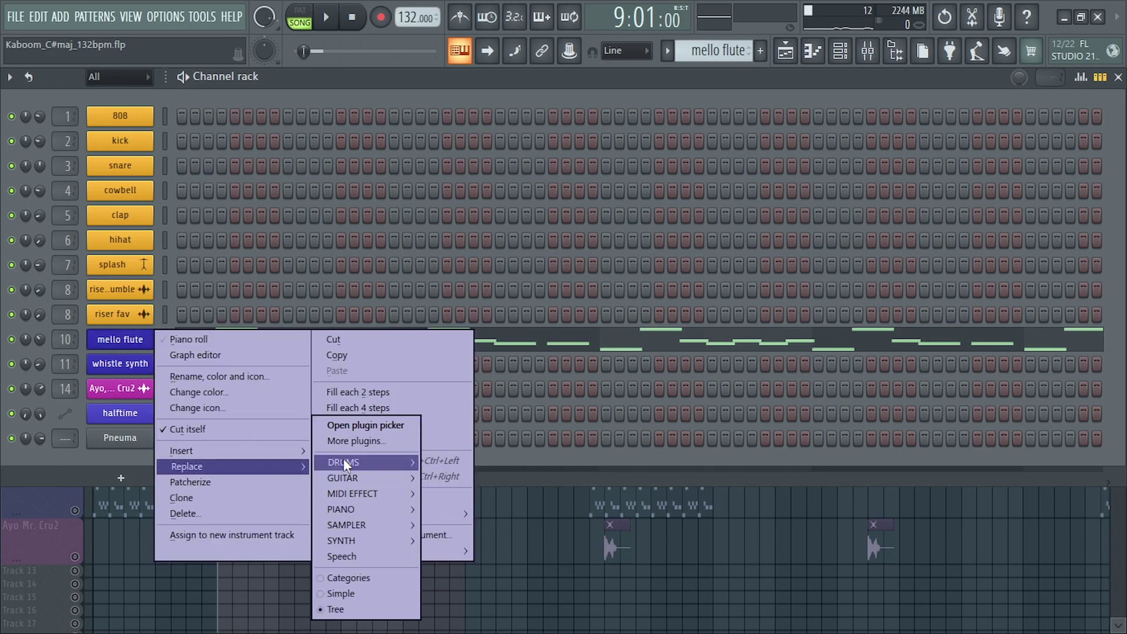
{"action": "left_click", "coordinate": [357, 426]}
{"action": "key", "text": "space"}
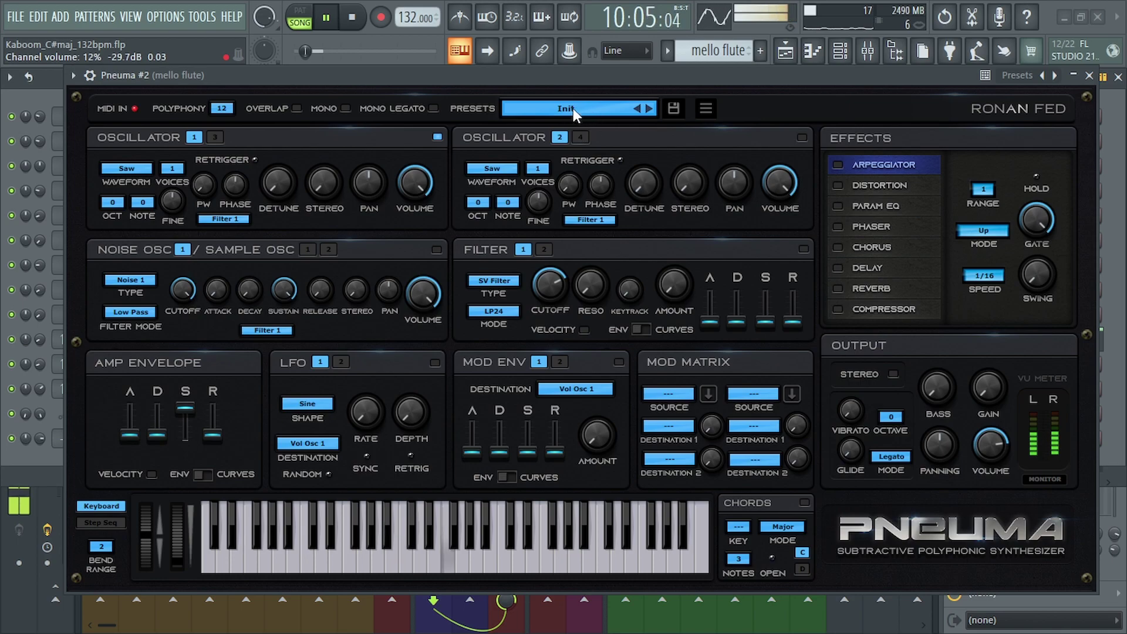
Step: Load the Factory 1 preset LD 5th Glide in the mello flute channel's Pneuma
{"action": "left_click", "coordinate": [571, 110]}
{"action": "mouse_move", "coordinate": [577, 122]}
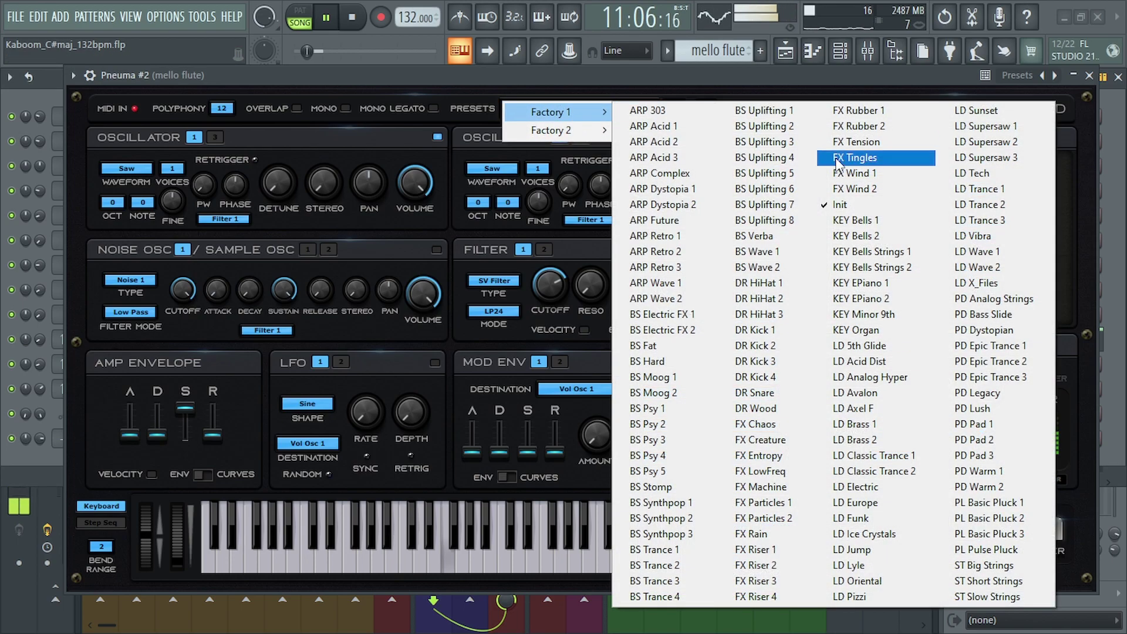
{"action": "left_click", "coordinate": [868, 346]}
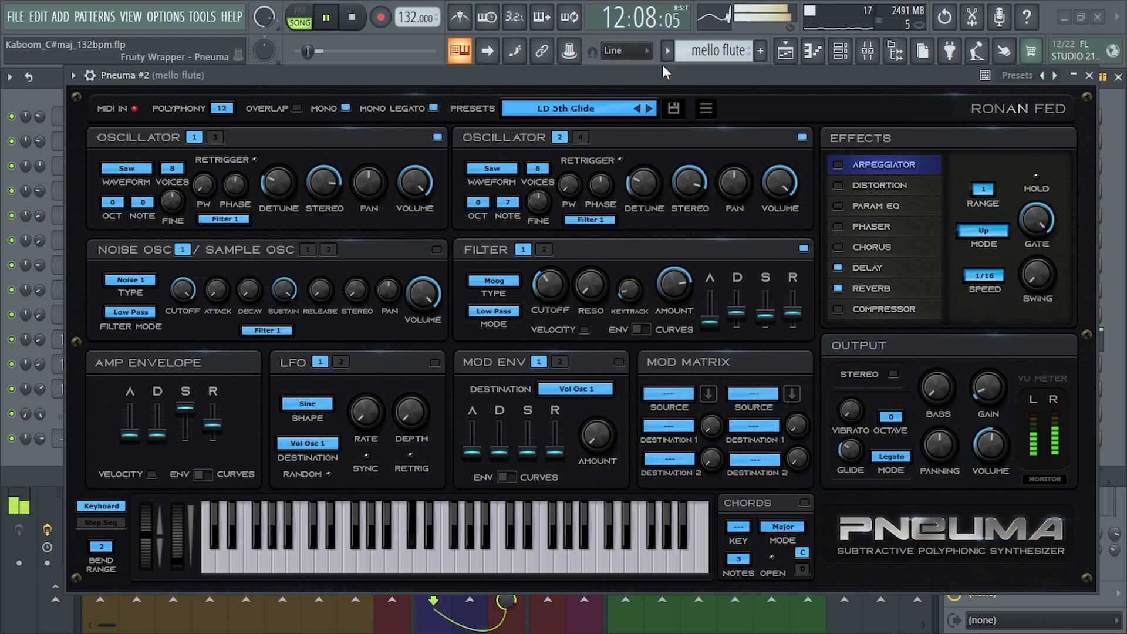
Step: Audition the following lead presets one by one during playback, ending on LD Brass 2
{"action": "left_click", "coordinate": [650, 109]}
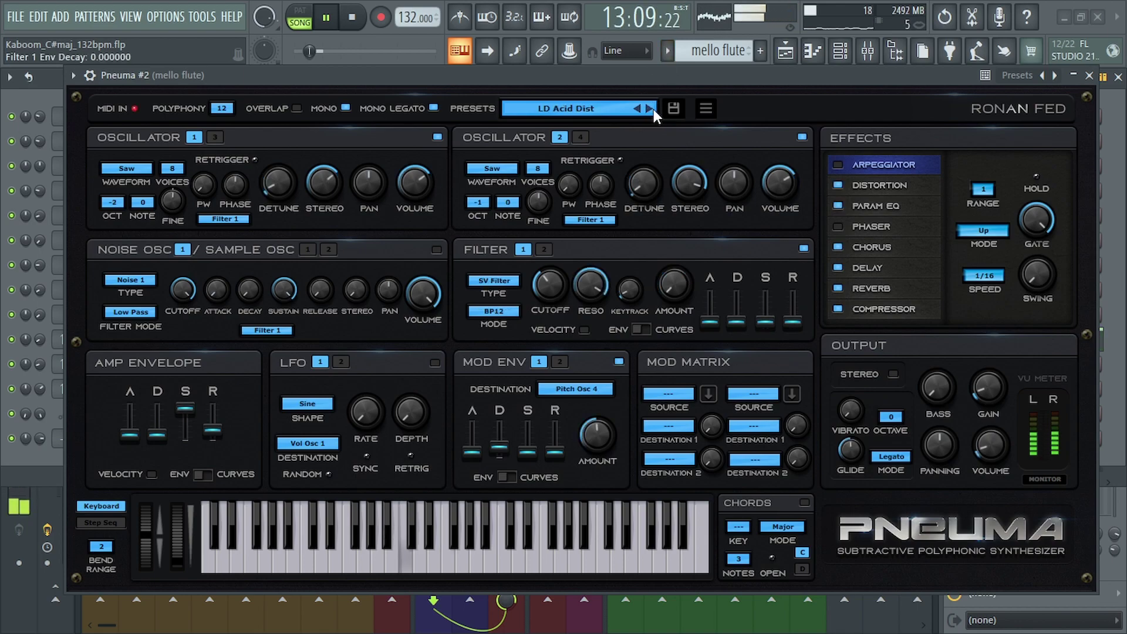
{"action": "left_click", "coordinate": [650, 108]}
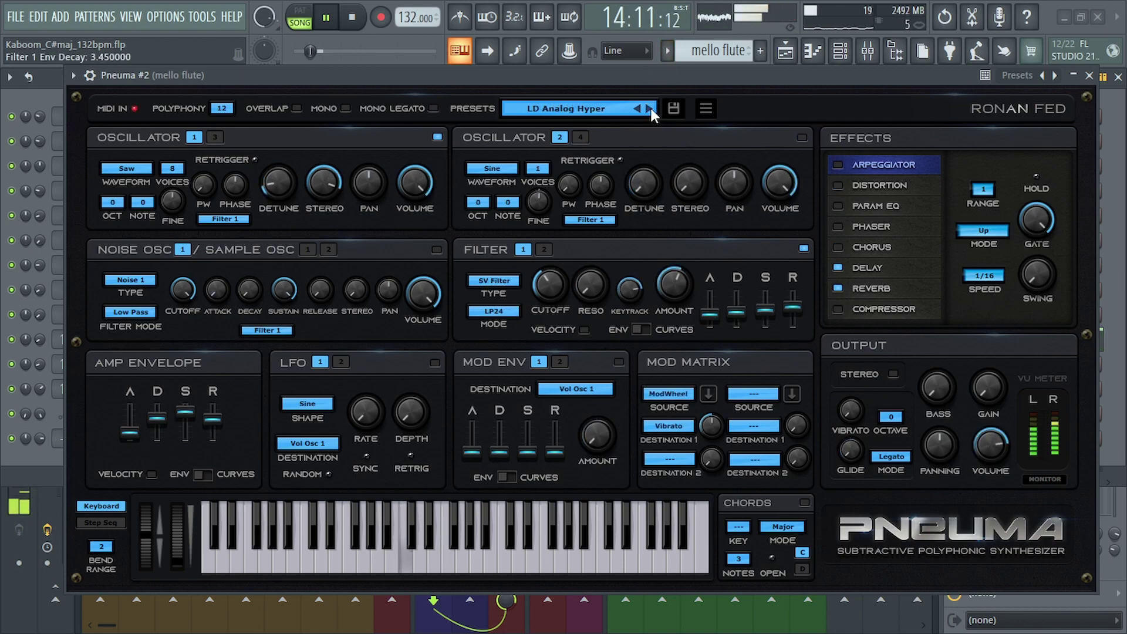
{"action": "left_click", "coordinate": [651, 108]}
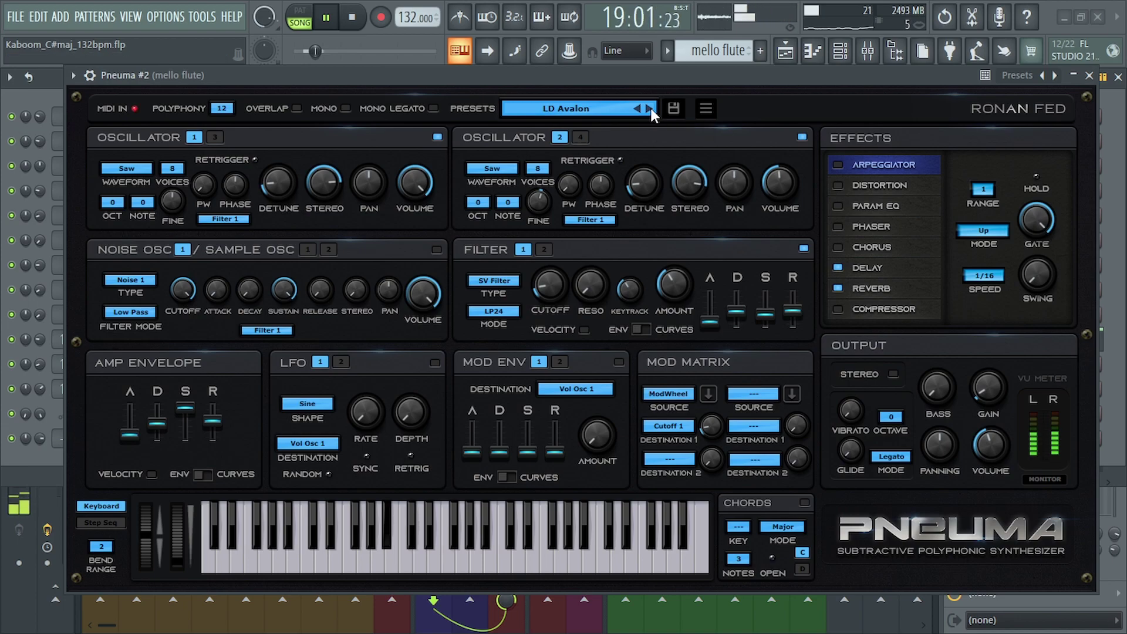
{"action": "left_click", "coordinate": [650, 108]}
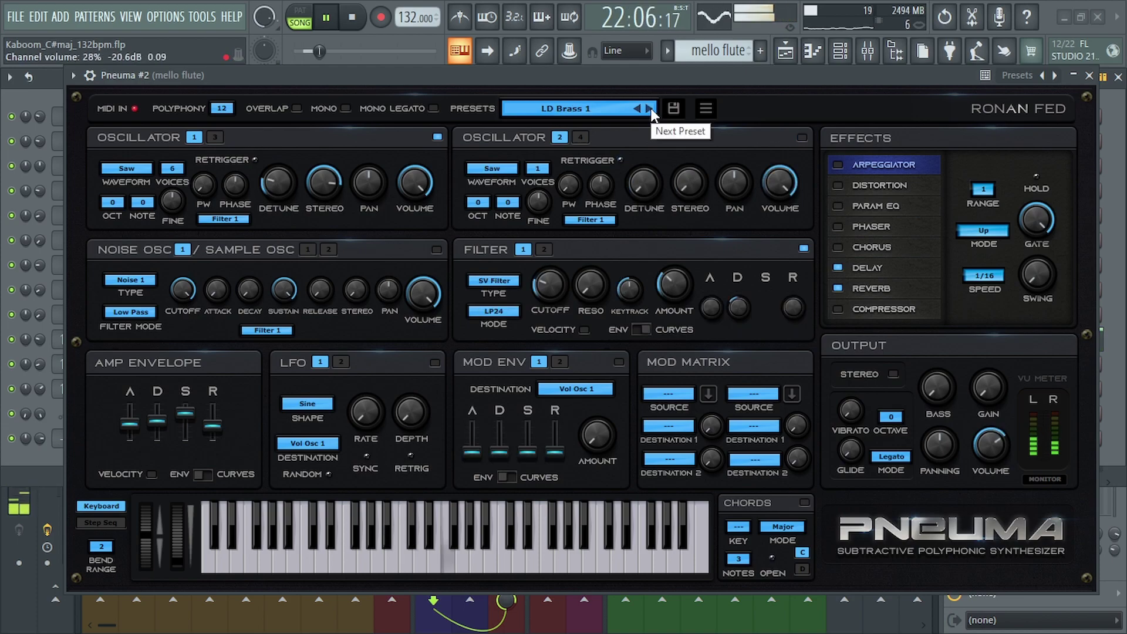
{"action": "left_click", "coordinate": [650, 108]}
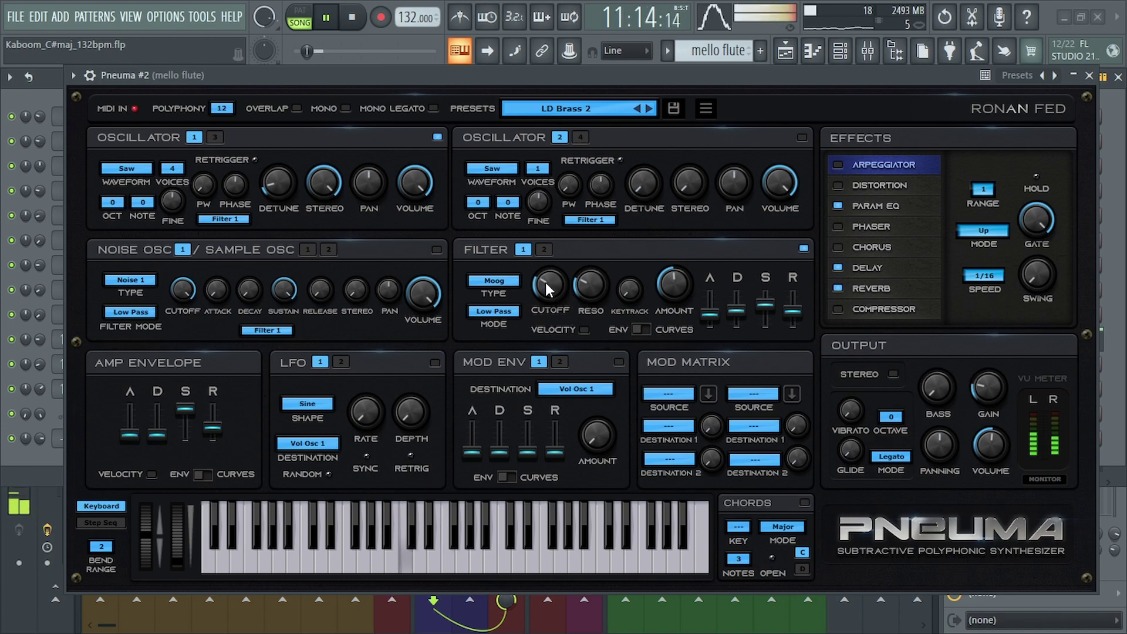
Step: Lower the Filter 1 cutoff of the brass sound and set the filter envelope amount to 4.00
{"action": "left_click", "coordinate": [505, 284]}
{"action": "left_click", "coordinate": [515, 306]}
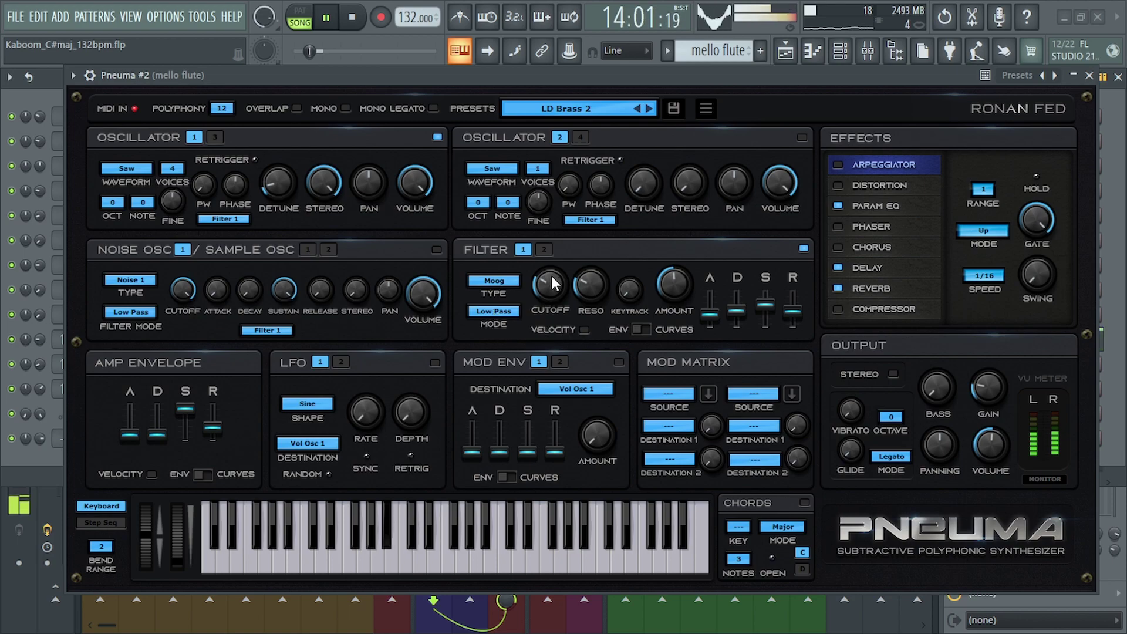
{"action": "left_click_drag", "start_coordinate": [552, 277], "coordinate": [551, 288]}
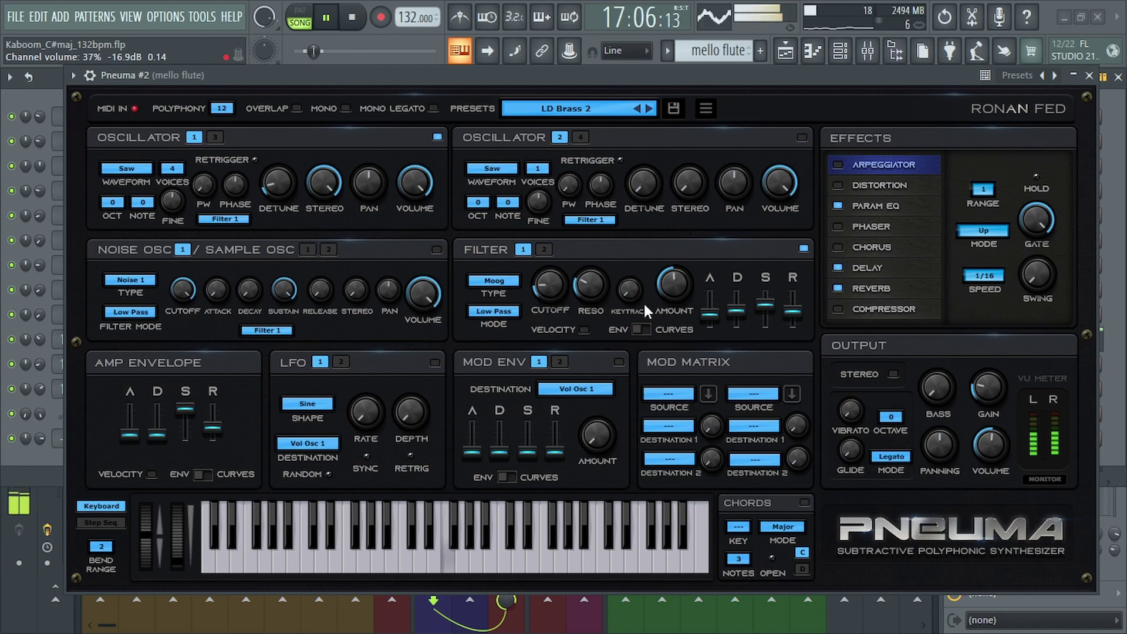
{"action": "mouse_move", "coordinate": [673, 290]}
{"action": "left_mouse_down"}
{"action": "mouse_move", "coordinate": [679, 248]}
{"action": "mouse_move", "coordinate": [674, 300]}
{"action": "left_mouse_up"}
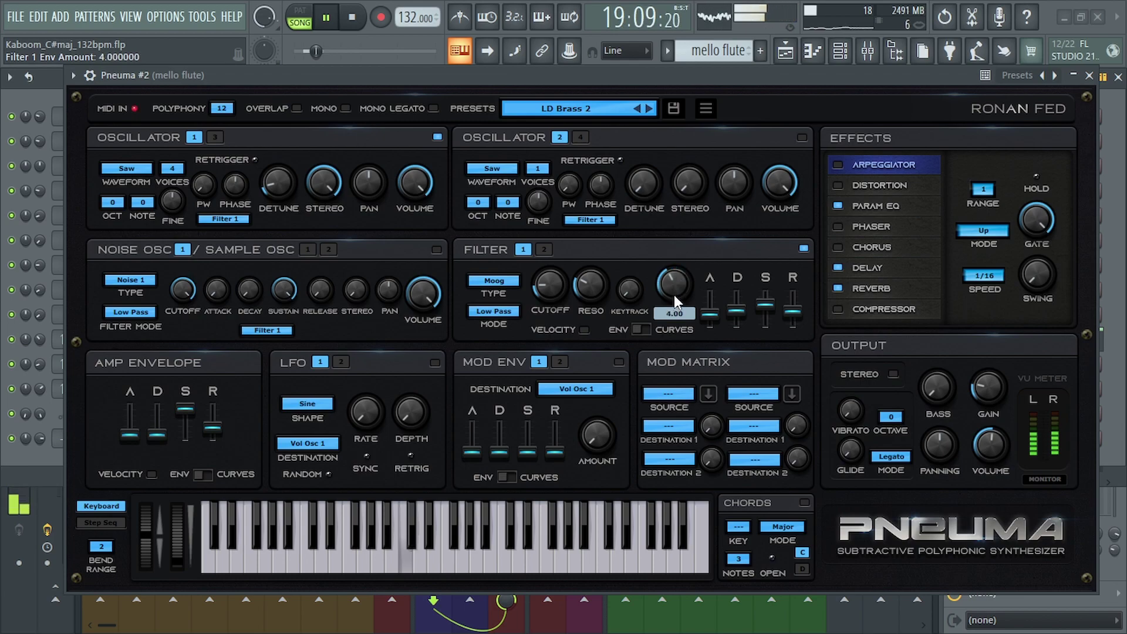
Step: Audition the lead presets after LD Brass 2 one by one through LD Funk and set its Filter 1 envelope amount to 3.75
{"action": "left_click", "coordinate": [649, 107]}
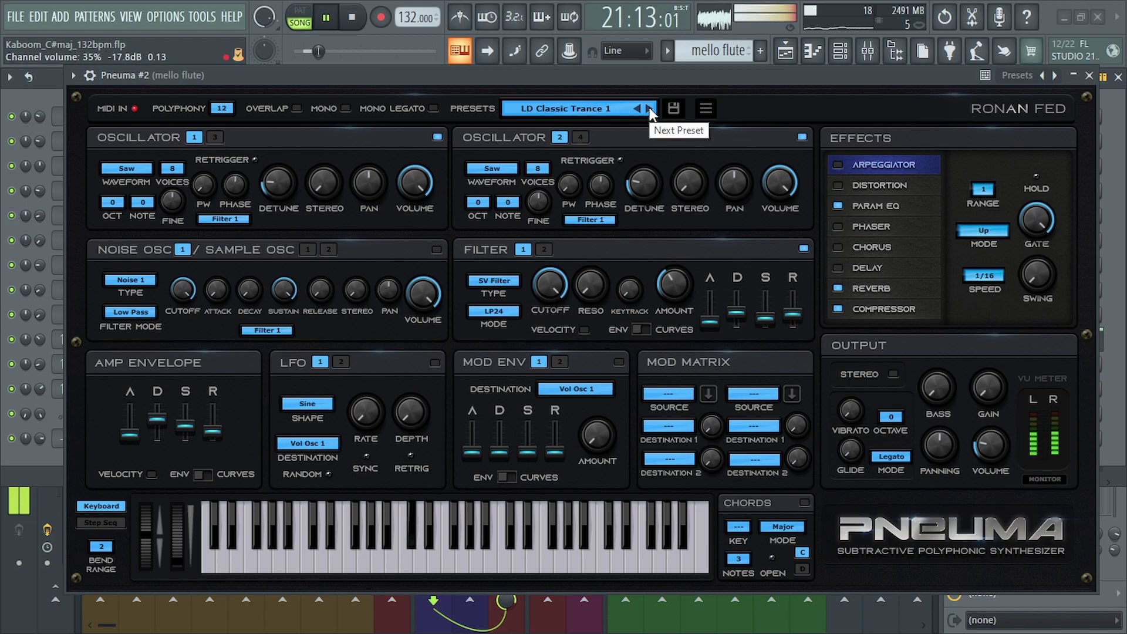
{"action": "left_click", "coordinate": [649, 108]}
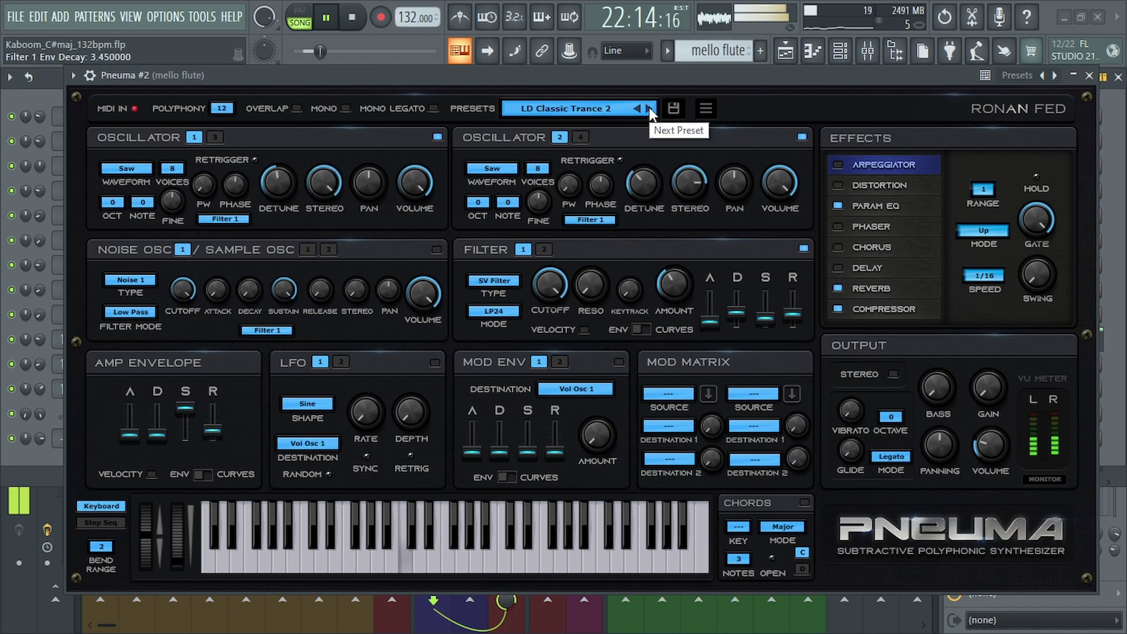
{"action": "left_click", "coordinate": [649, 107]}
{"action": "left_click", "coordinate": [649, 108]}
{"action": "left_click", "coordinate": [649, 107]}
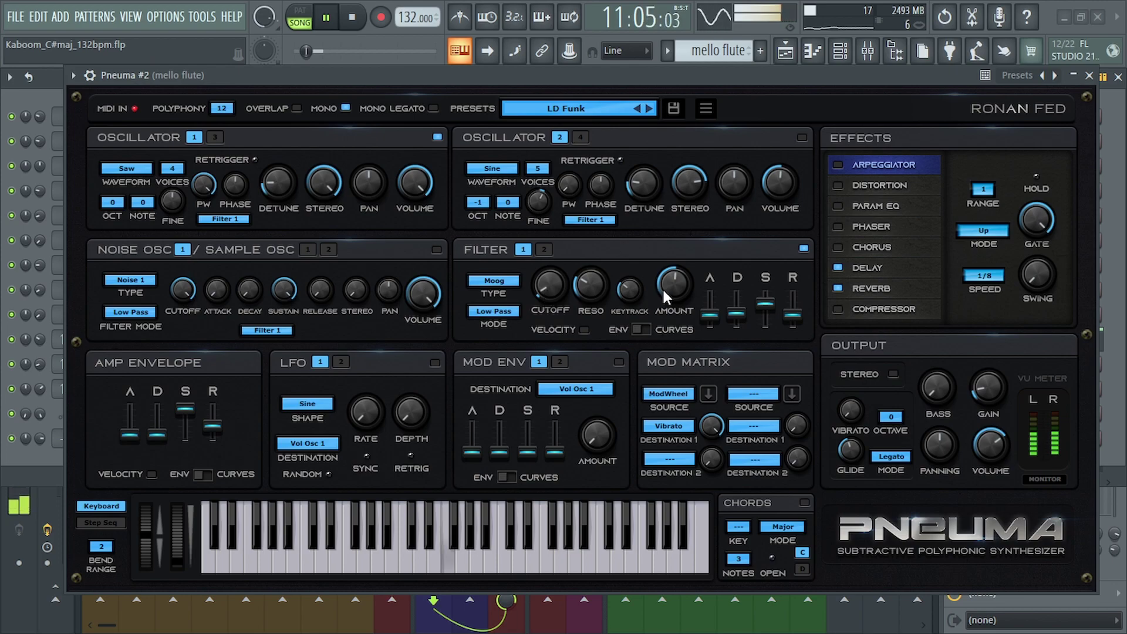
{"action": "mouse_move", "coordinate": [662, 291]}
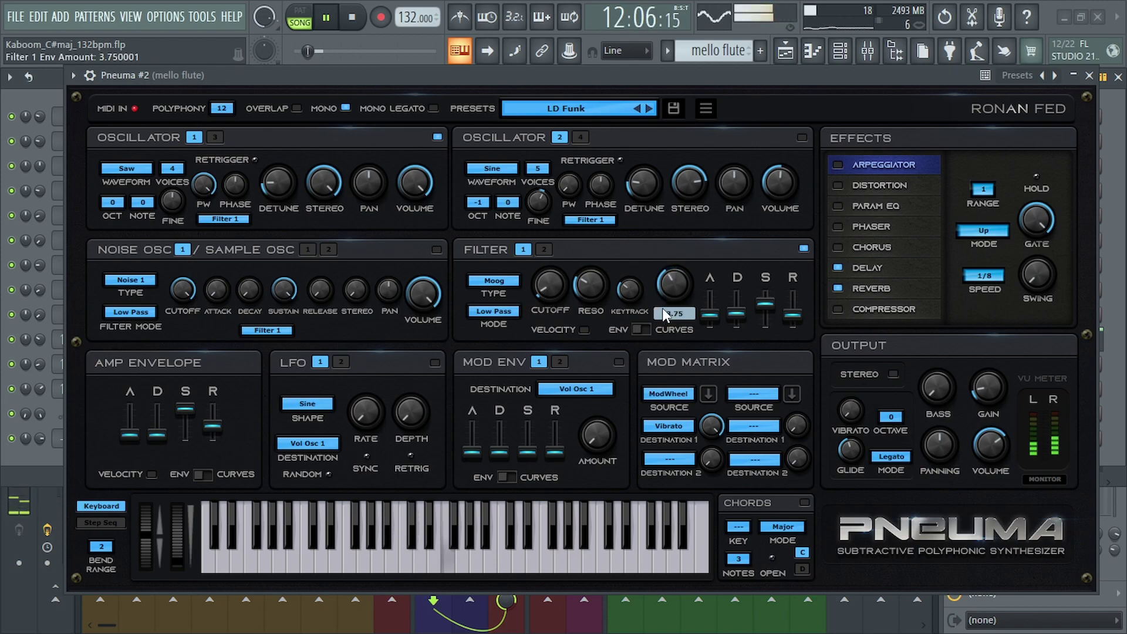
Step: Audition the next lead presets during playback, including LD Ice Crystals, LD Jump and LD Lyle, ending on LD Oriental
{"action": "left_click", "coordinate": [651, 109]}
{"action": "left_click", "coordinate": [651, 109]}
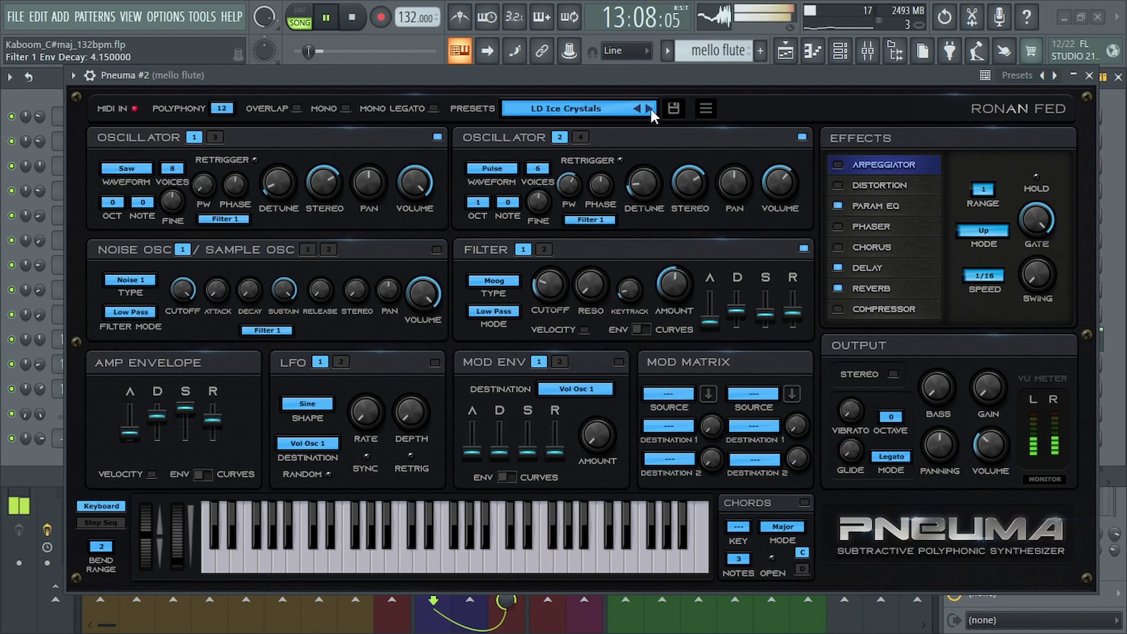
{"action": "left_click", "coordinate": [650, 109]}
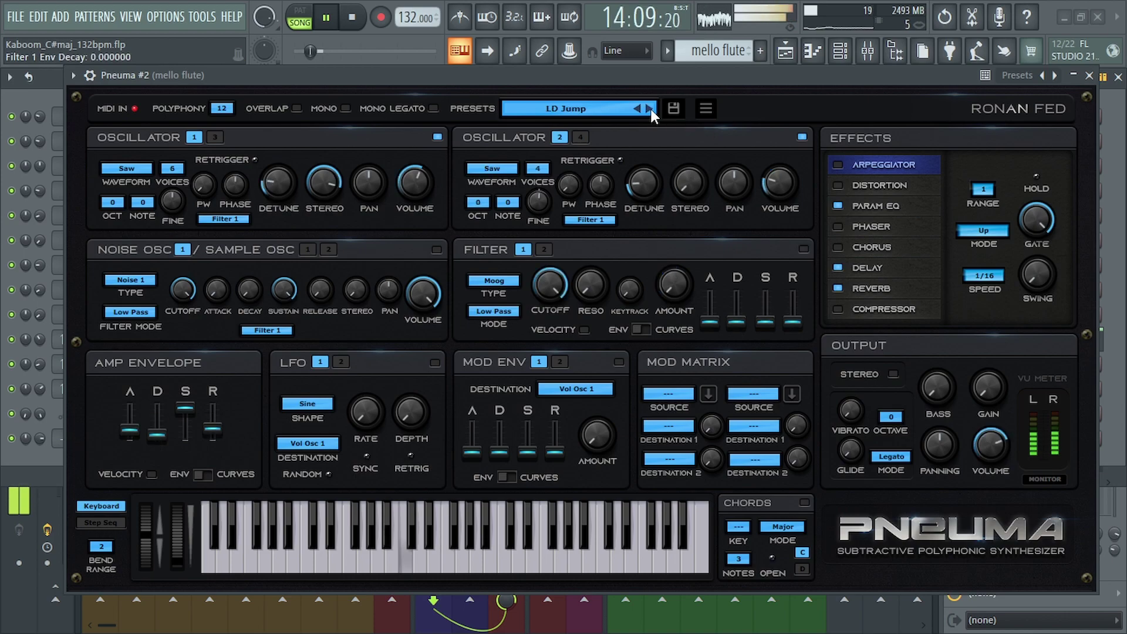
{"action": "left_click", "coordinate": [650, 109]}
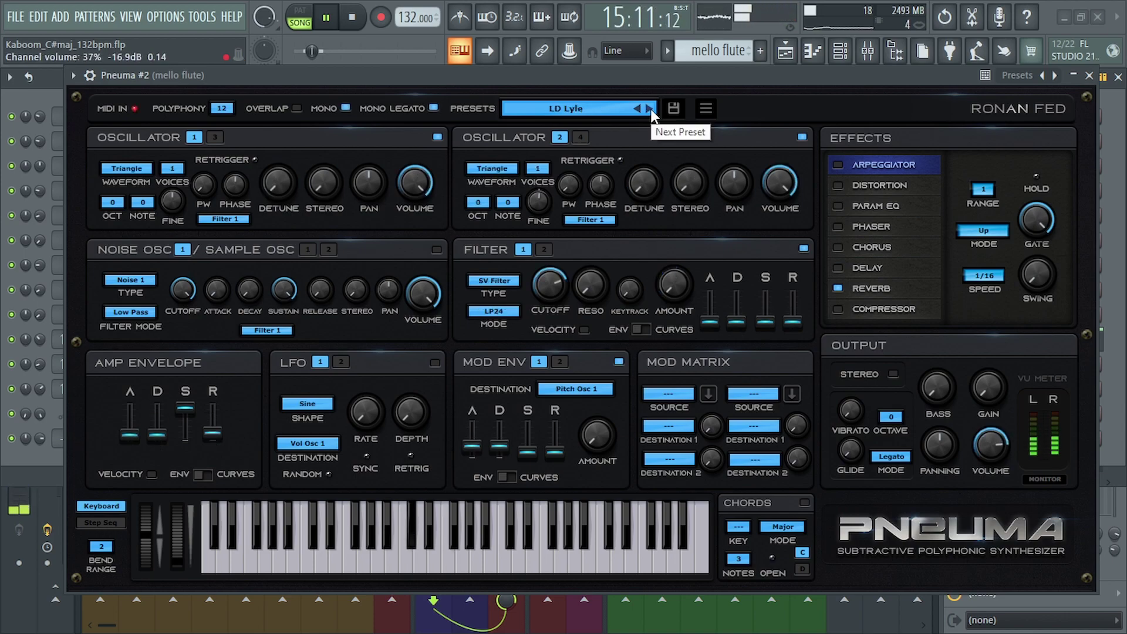
{"action": "left_click", "coordinate": [651, 109]}
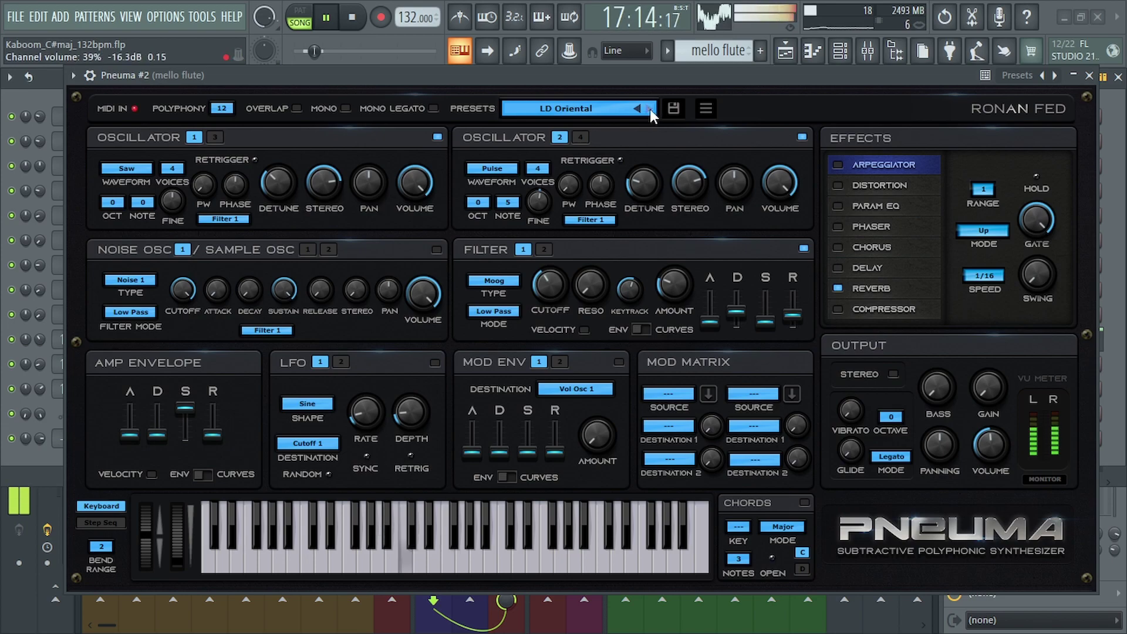
Step: Load the LD Pizzi preset and lower the volume of its reverb effect
{"action": "left_click", "coordinate": [650, 109]}
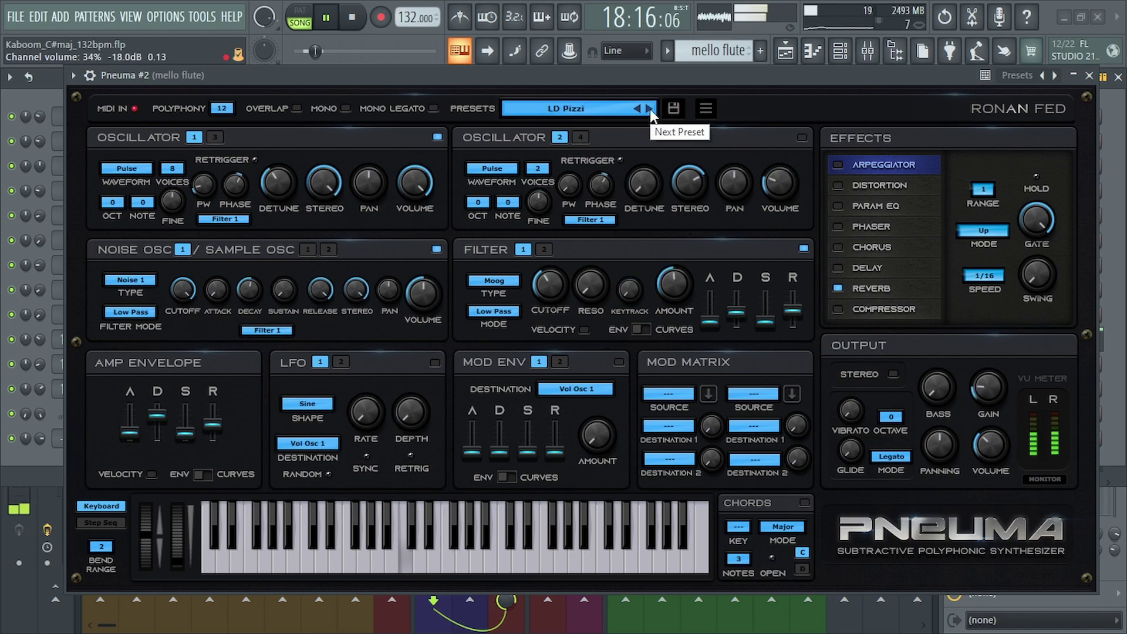
{"action": "left_click", "coordinate": [872, 288]}
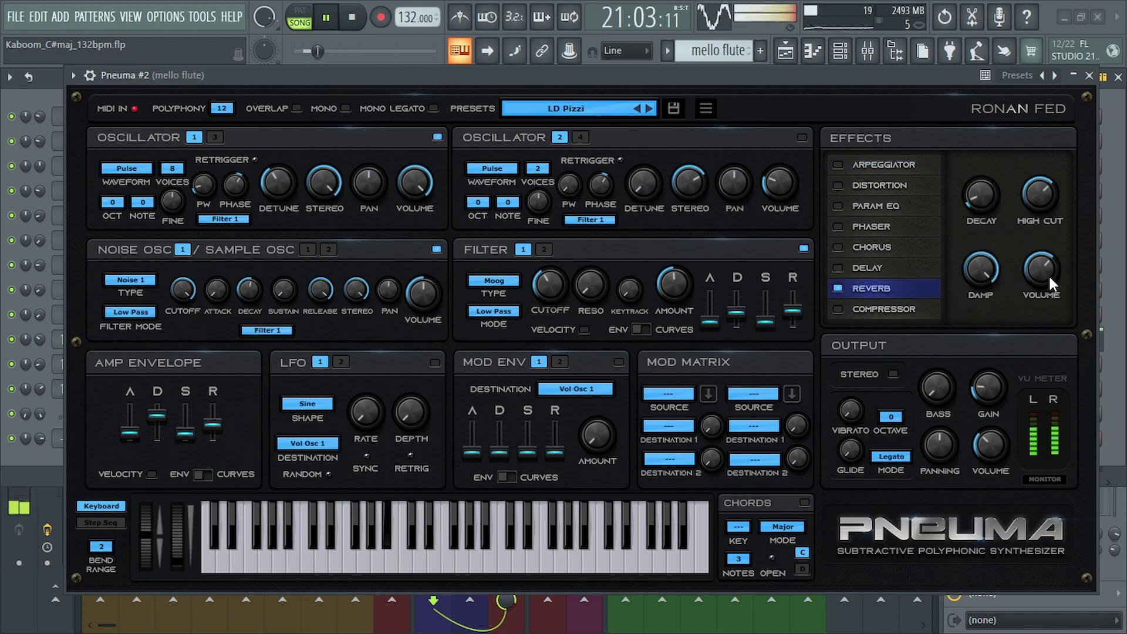
{"action": "left_click_drag", "start_coordinate": [1043, 269], "coordinate": [1040, 327]}
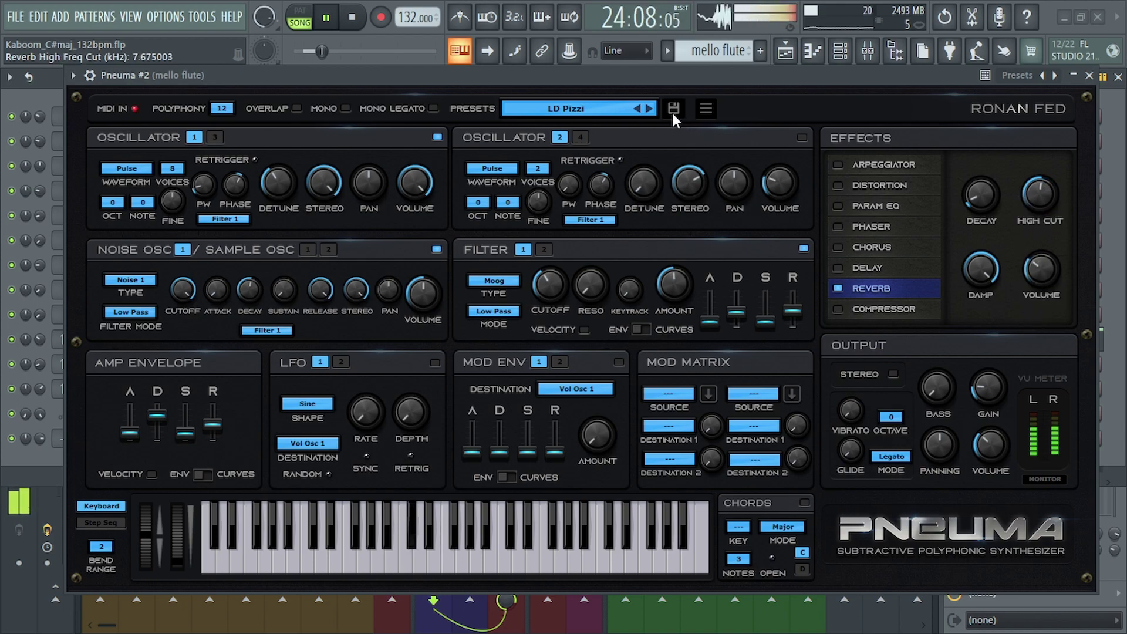
Step: Audition the lead presets from LD Sunset to LD Supersaw 2, ending by stopping playback
{"action": "left_click", "coordinate": [648, 108]}
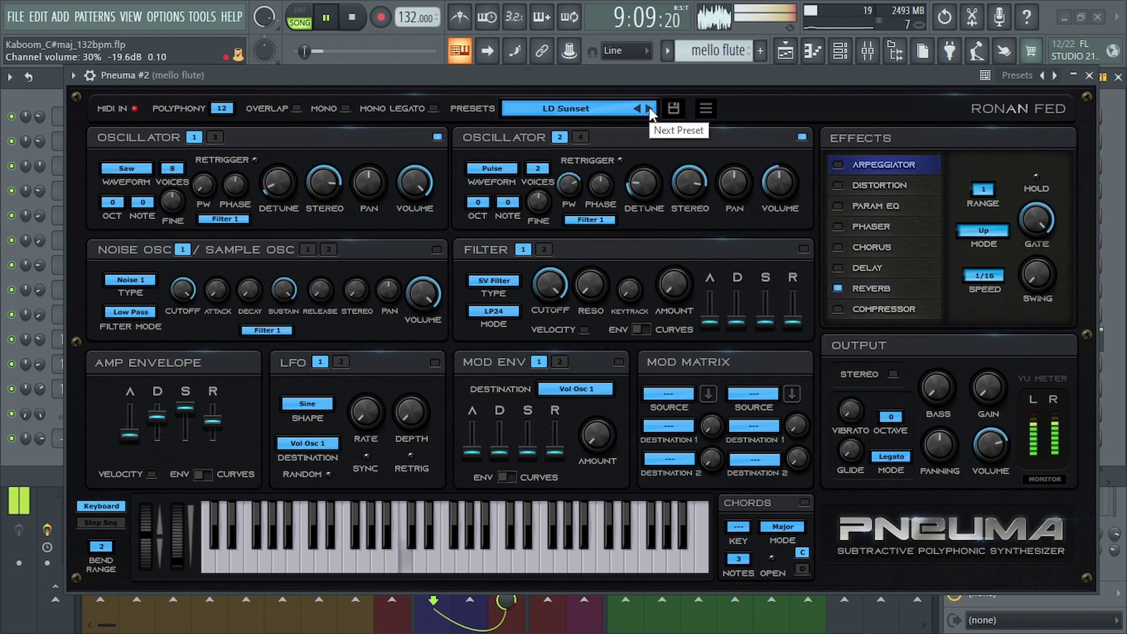
{"action": "left_click", "coordinate": [649, 107]}
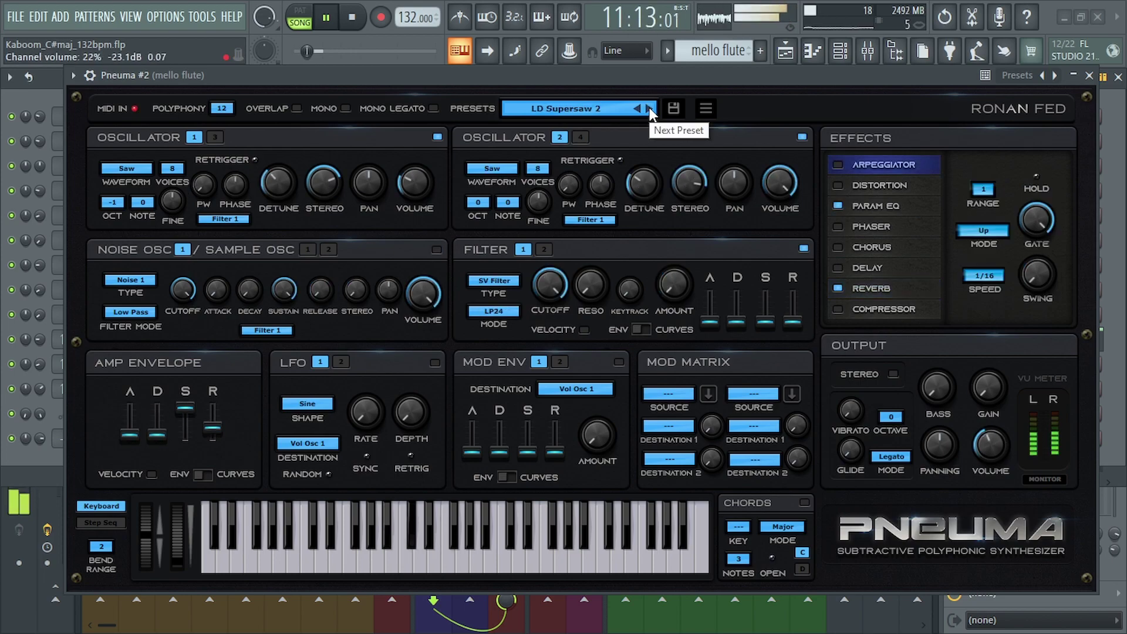
{"action": "key", "text": "space"}
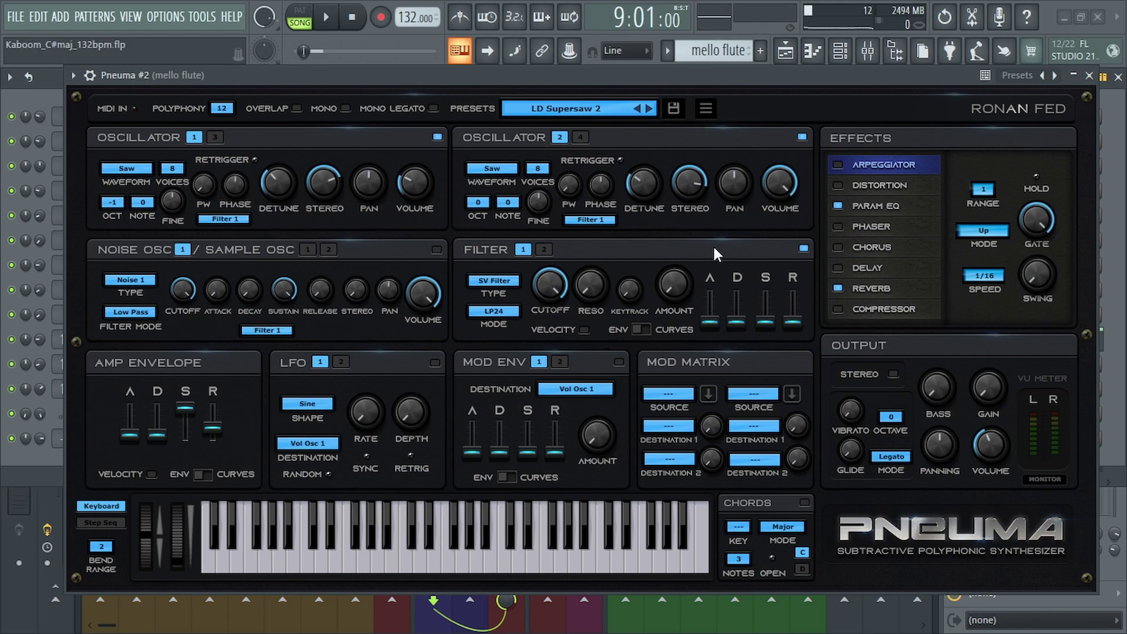
Step: Enable Stereo in the Output section for the LD Supersaw 2 sound and play the song briefly to hear it
{"action": "left_click", "coordinate": [601, 112]}
{"action": "mouse_move", "coordinate": [575, 110]}
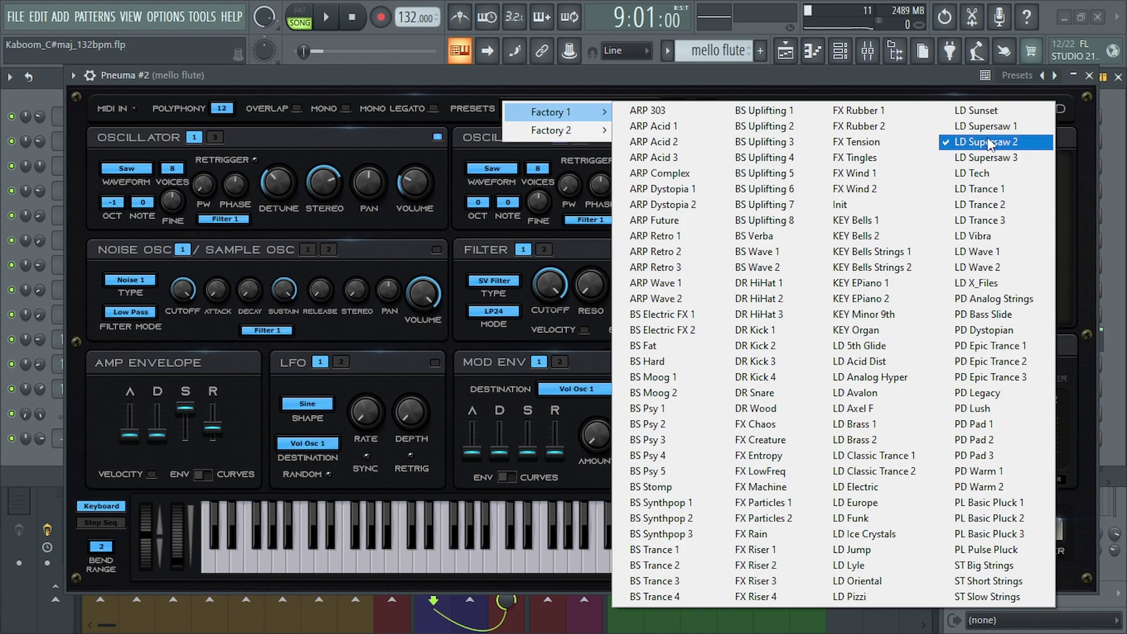
{"action": "left_click", "coordinate": [930, 101]}
{"action": "left_click", "coordinate": [892, 376]}
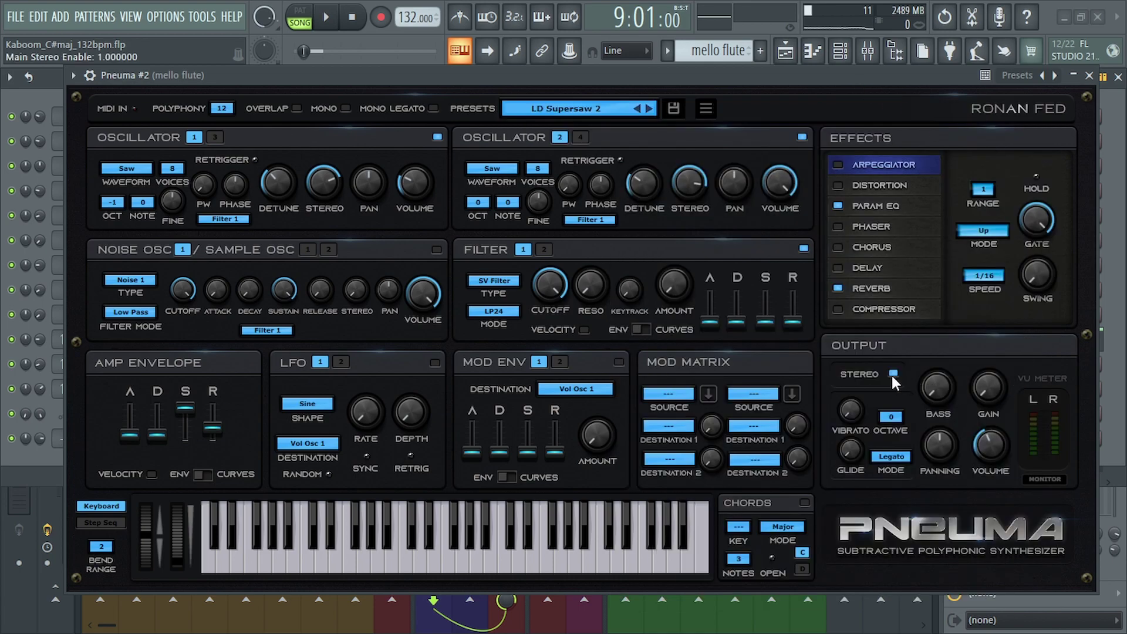
{"action": "mouse_move", "coordinate": [659, 74]}
{"action": "left_mouse_down"}
{"action": "mouse_move", "coordinate": [590, 72]}
{"action": "mouse_move", "coordinate": [643, 90]}
{"action": "left_mouse_up"}
{"action": "key", "text": "space"}
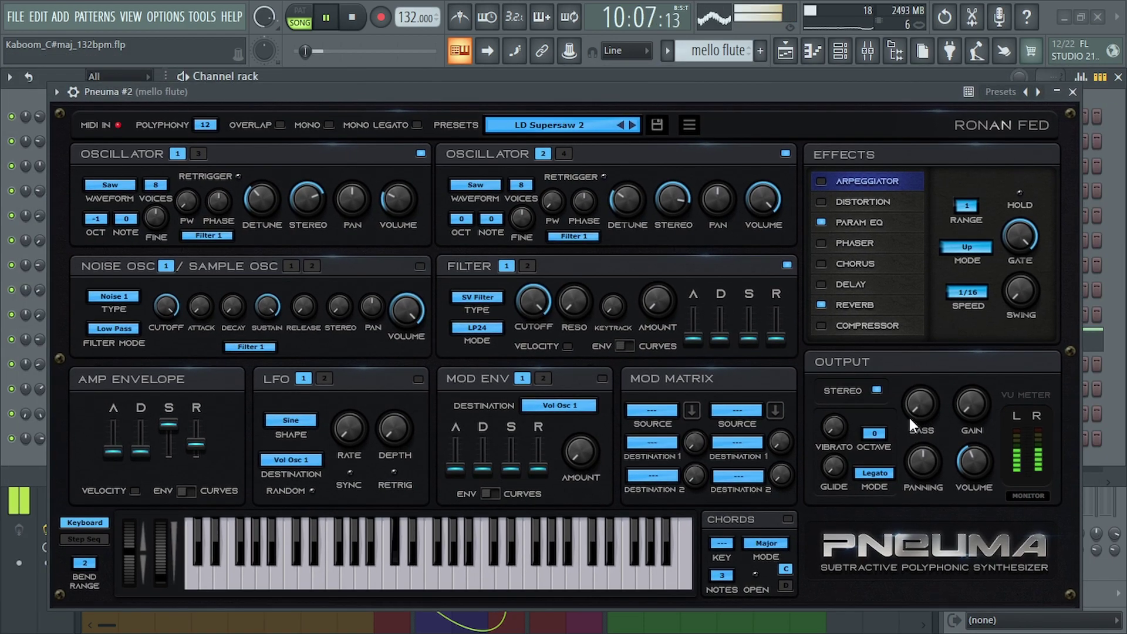
{"action": "left_click_drag", "start_coordinate": [705, 92], "coordinate": [742, 94]}
{"action": "key", "text": "space"}
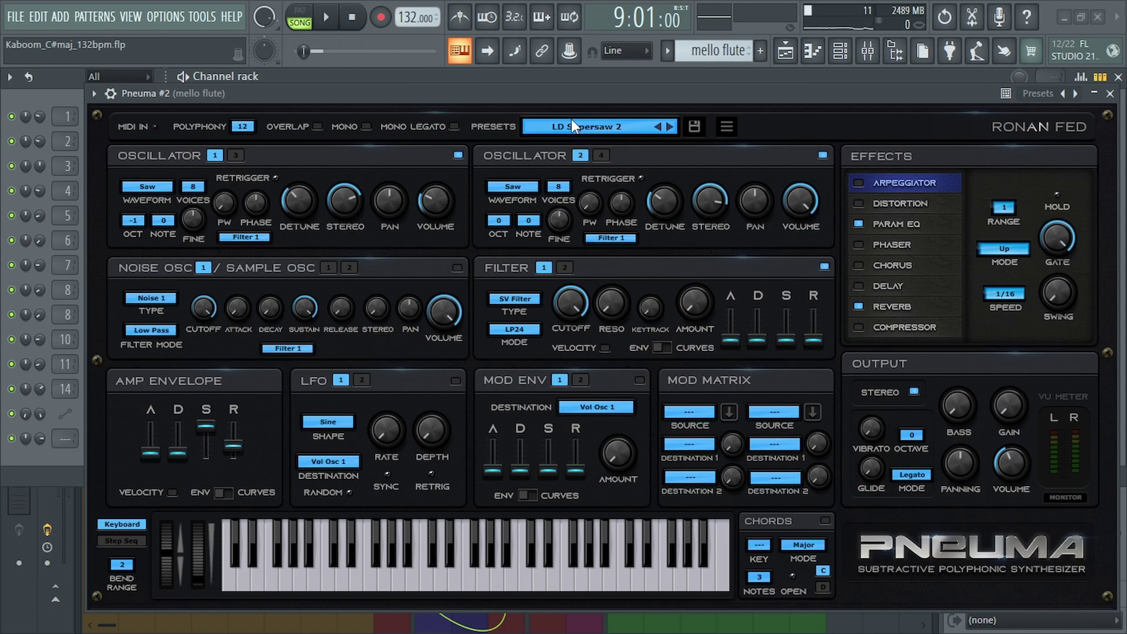
{"action": "left_click_drag", "start_coordinate": [625, 88], "coordinate": [608, 90]}
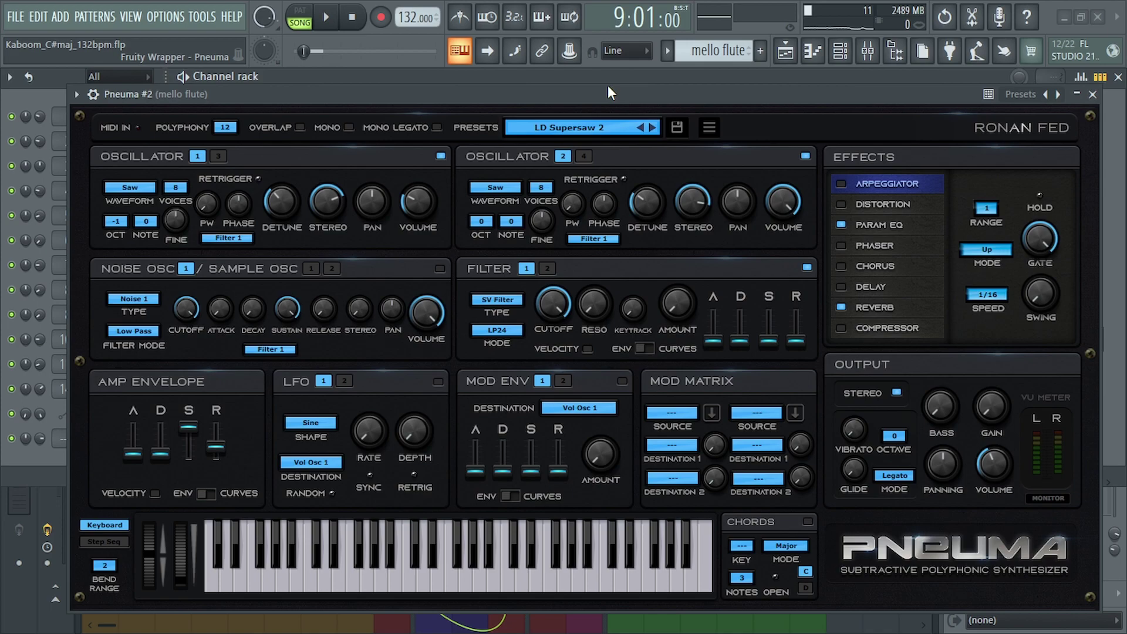
{"action": "left_click", "coordinate": [567, 122]}
{"action": "mouse_move", "coordinate": [569, 125]}
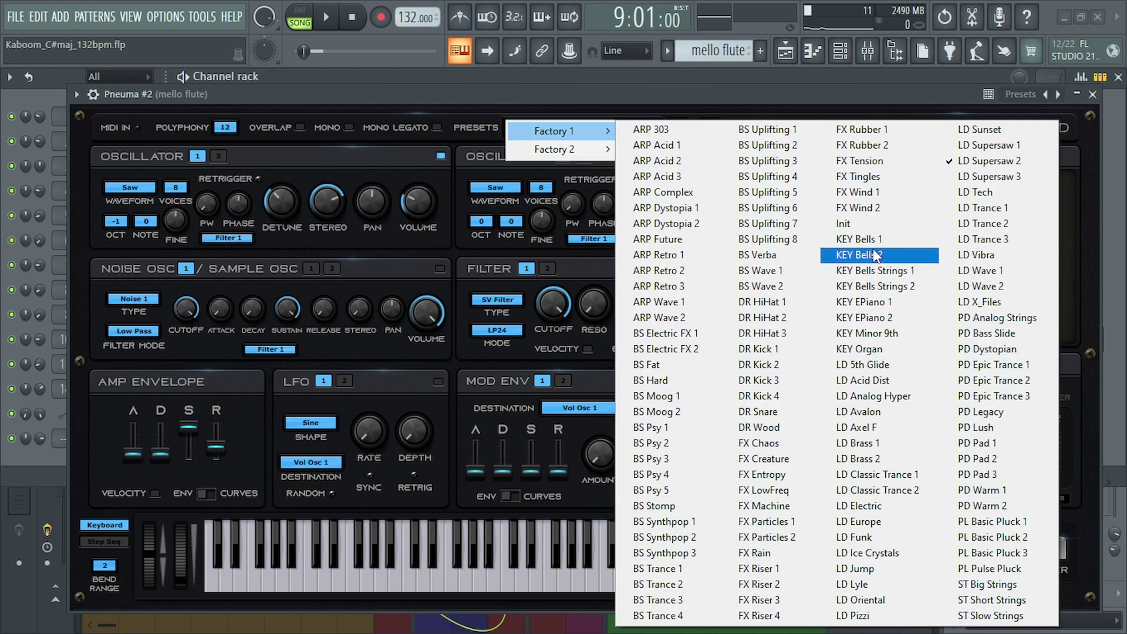
{"action": "left_click_drag", "start_coordinate": [852, 88], "coordinate": [823, 82]}
Step: Start song playback and audition the Factory 1 preset KEY Bells 1 in the mello flute channel's Pneuma
{"action": "key", "text": "space"}
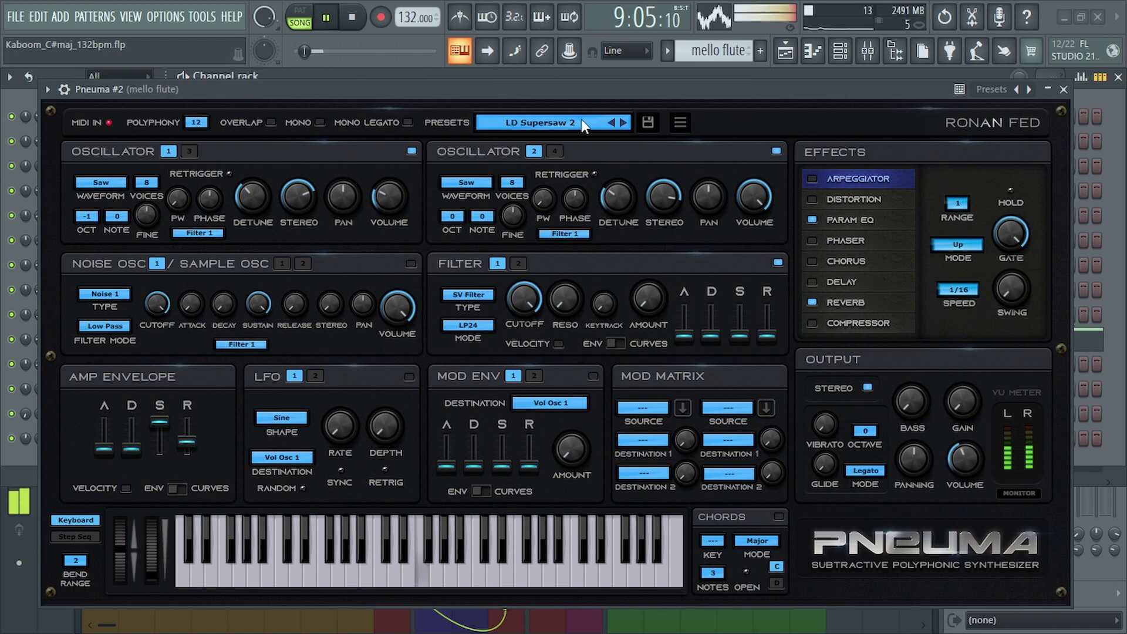
{"action": "left_click", "coordinate": [582, 118]}
{"action": "mouse_move", "coordinate": [548, 126]}
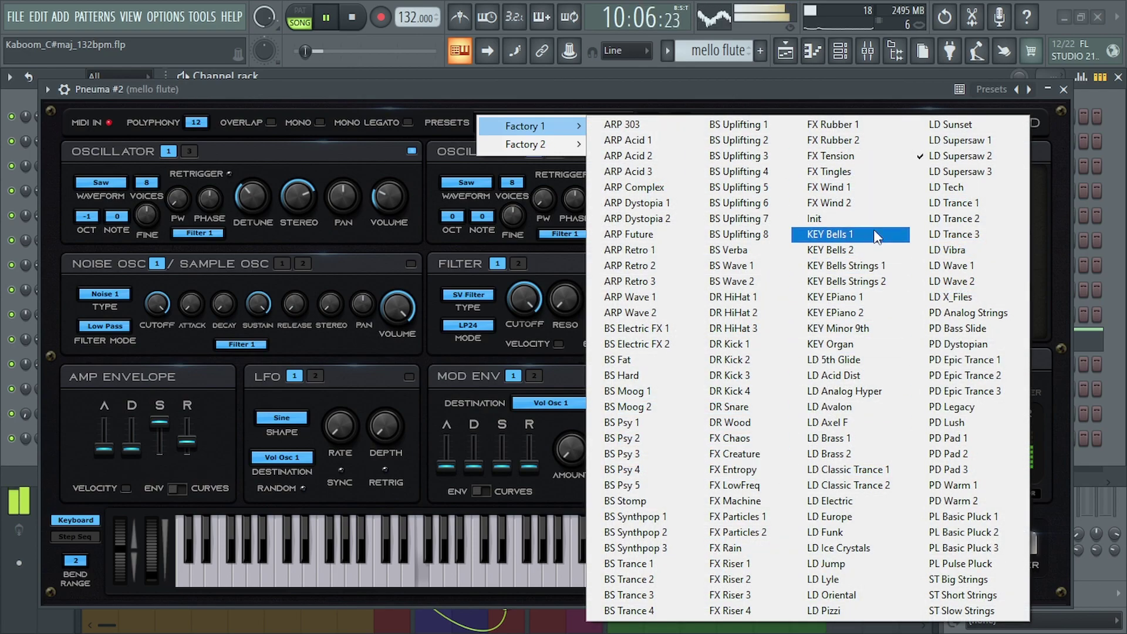
{"action": "left_click", "coordinate": [873, 230]}
{"action": "left_click_drag", "start_coordinate": [673, 89], "coordinate": [704, 81]}
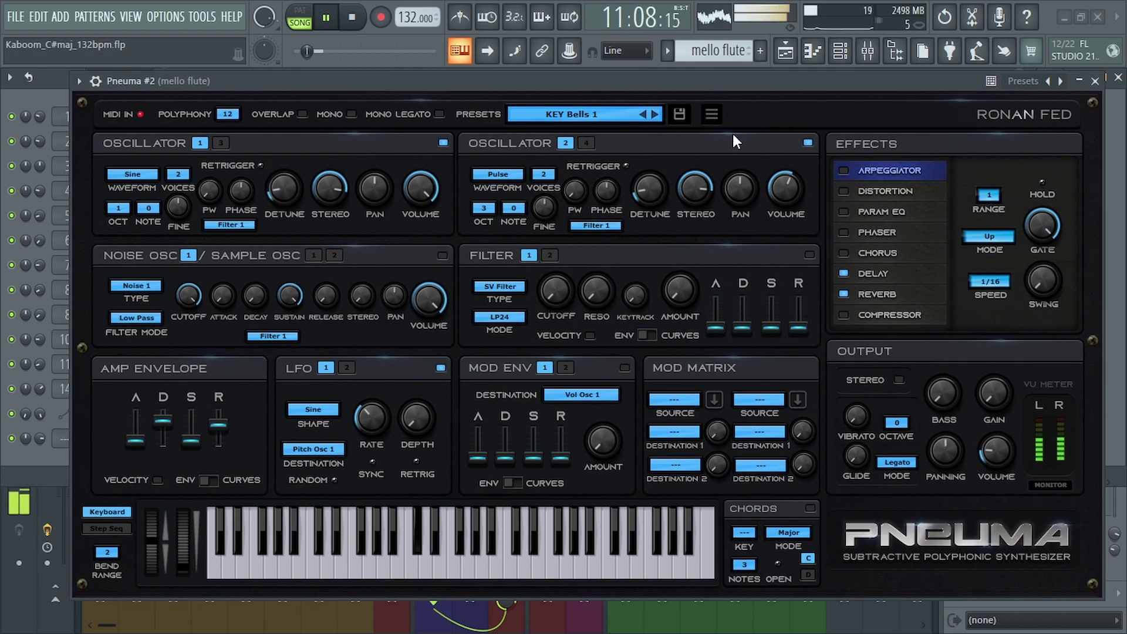
Step: Audition the following key presets KEY Bells 2, KEY Bells Strings 1 and KEY Bells Strings 2 during playback
{"action": "left_click", "coordinate": [580, 118]}
{"action": "left_click", "coordinate": [656, 111]}
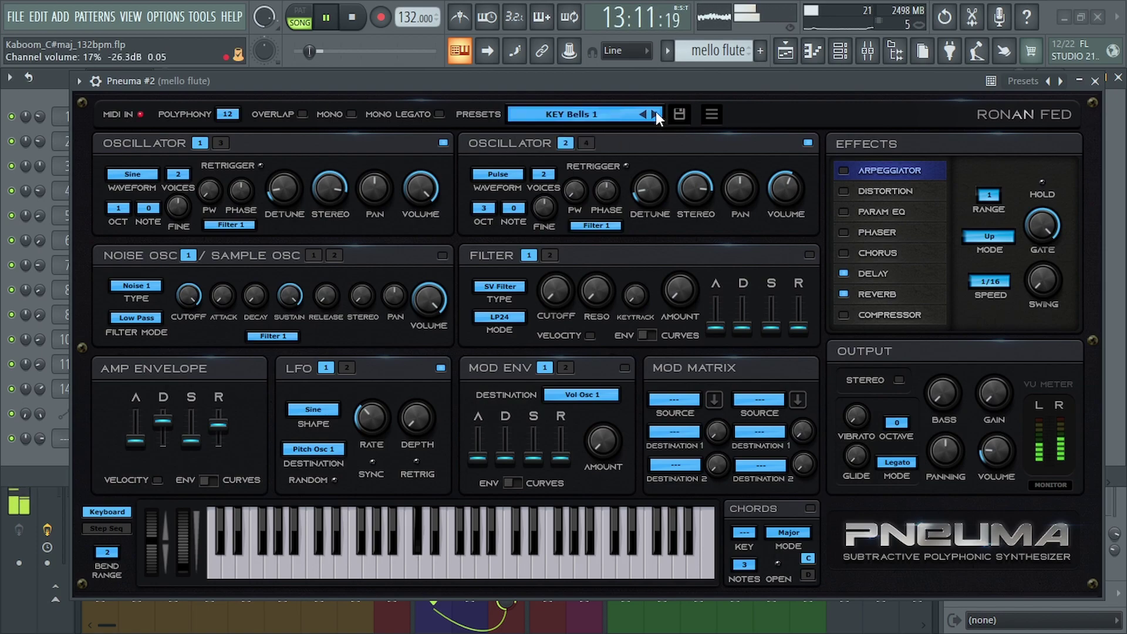
{"action": "left_click", "coordinate": [656, 111]}
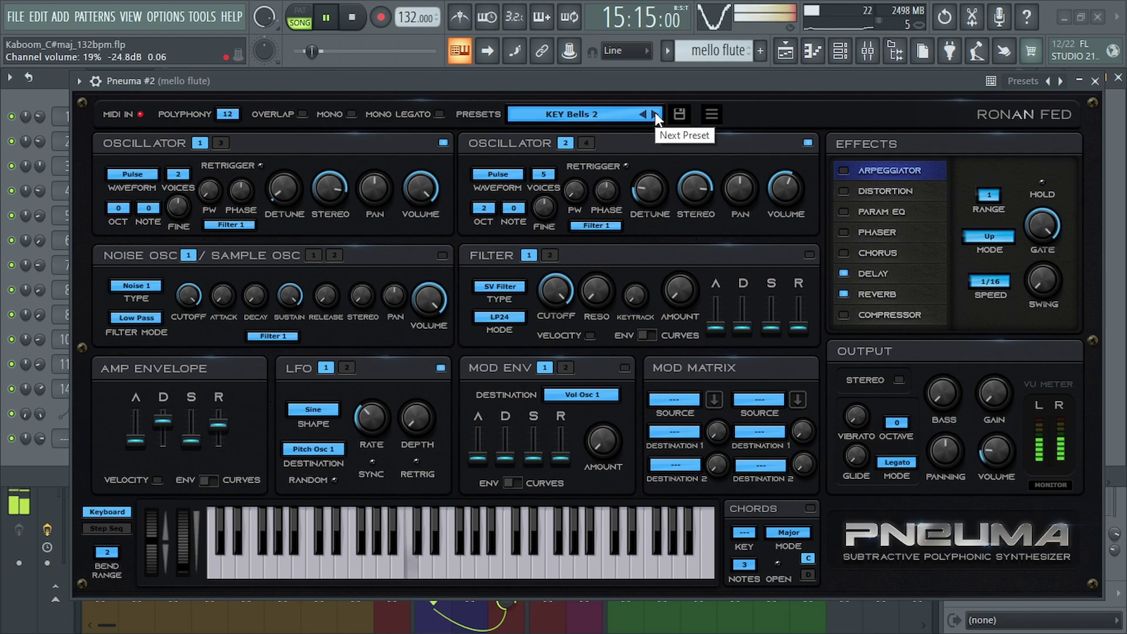
{"action": "left_click", "coordinate": [655, 114]}
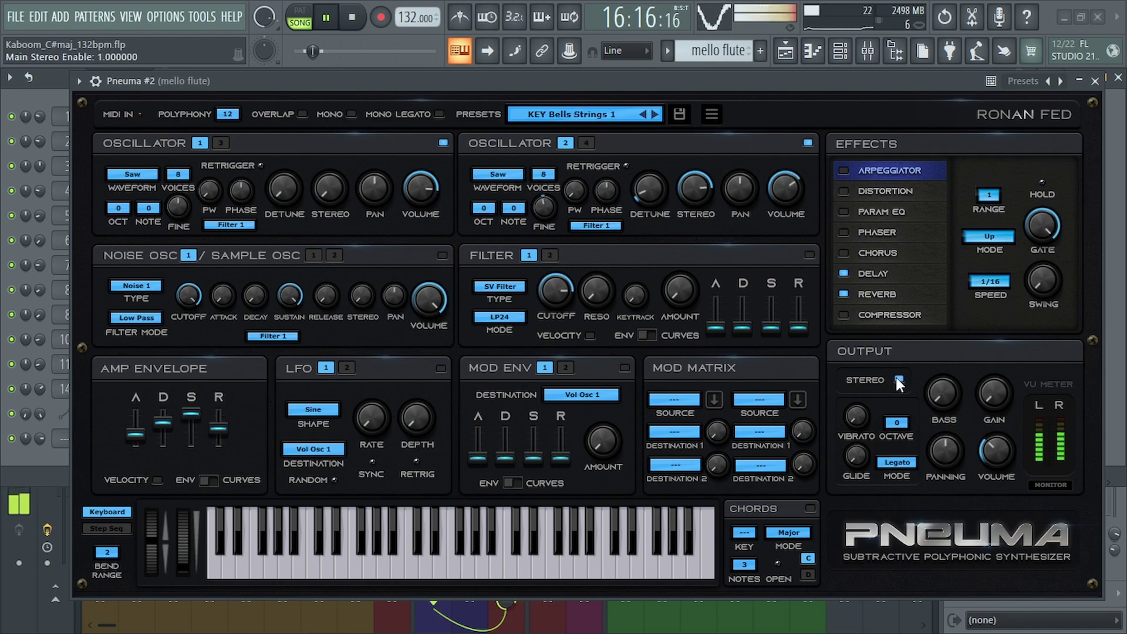
{"action": "left_click", "coordinate": [656, 111]}
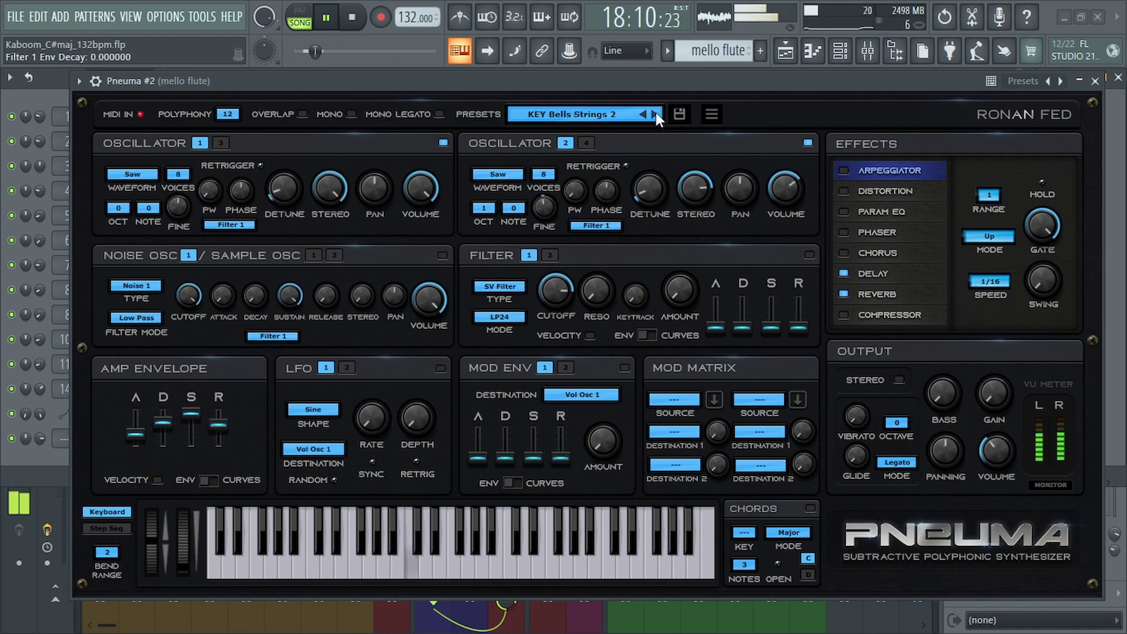
{"action": "left_click", "coordinate": [228, 114]}
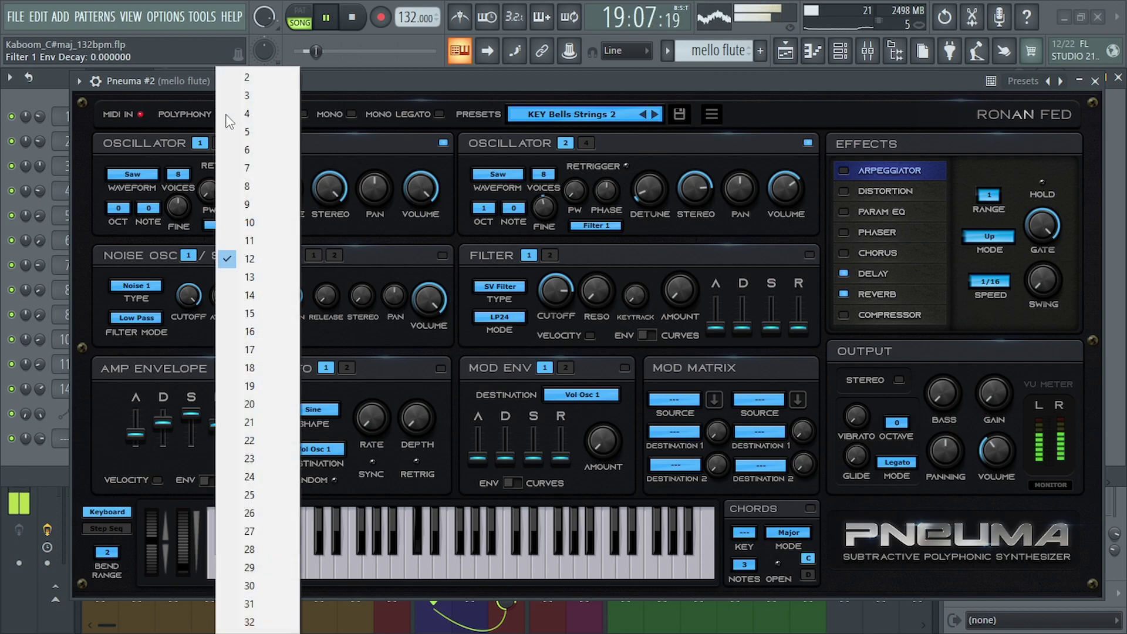
{"action": "left_click", "coordinate": [255, 125]}
Step: Audition the remaining key presets one by one from KEY EPiano 1 through KEY Organ during playback
{"action": "left_click", "coordinate": [655, 114]}
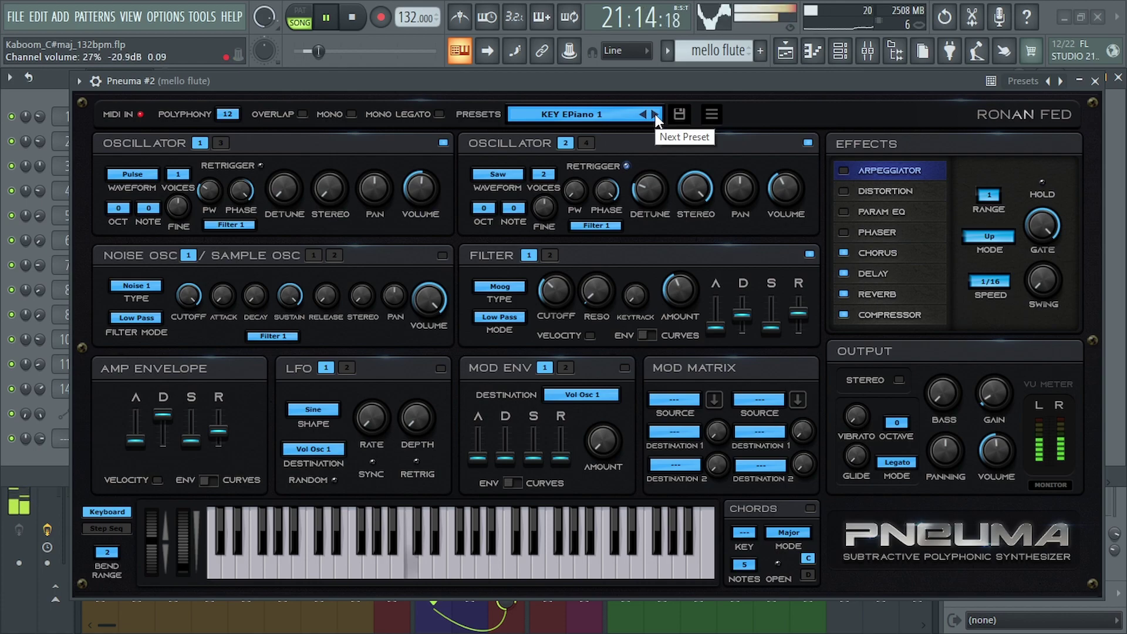
{"action": "left_click", "coordinate": [655, 114]}
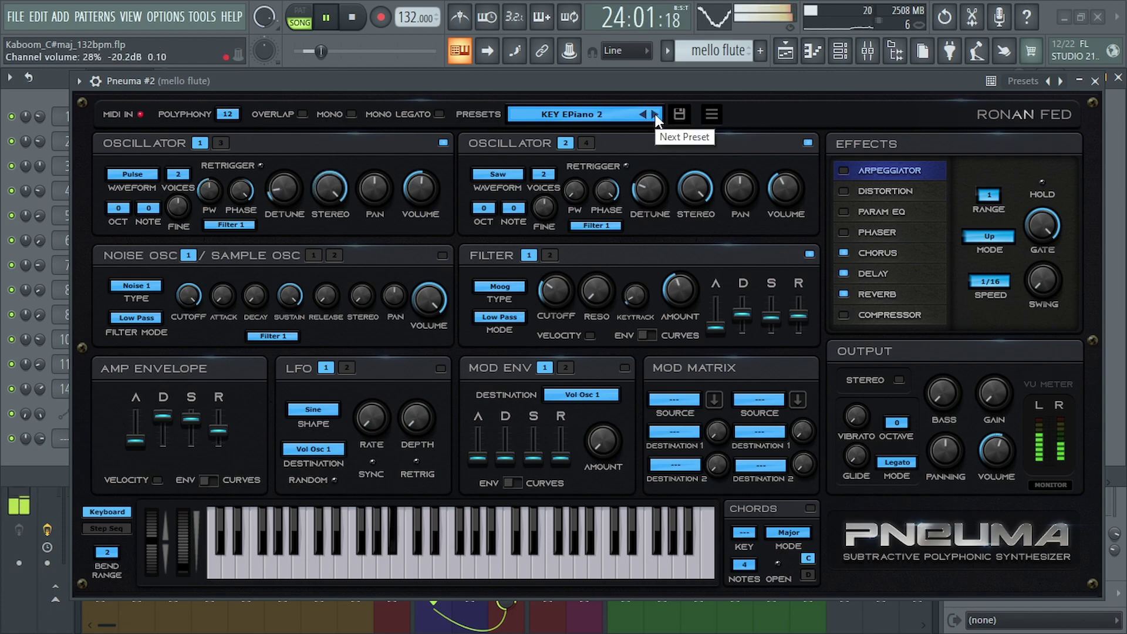
{"action": "left_click", "coordinate": [655, 114]}
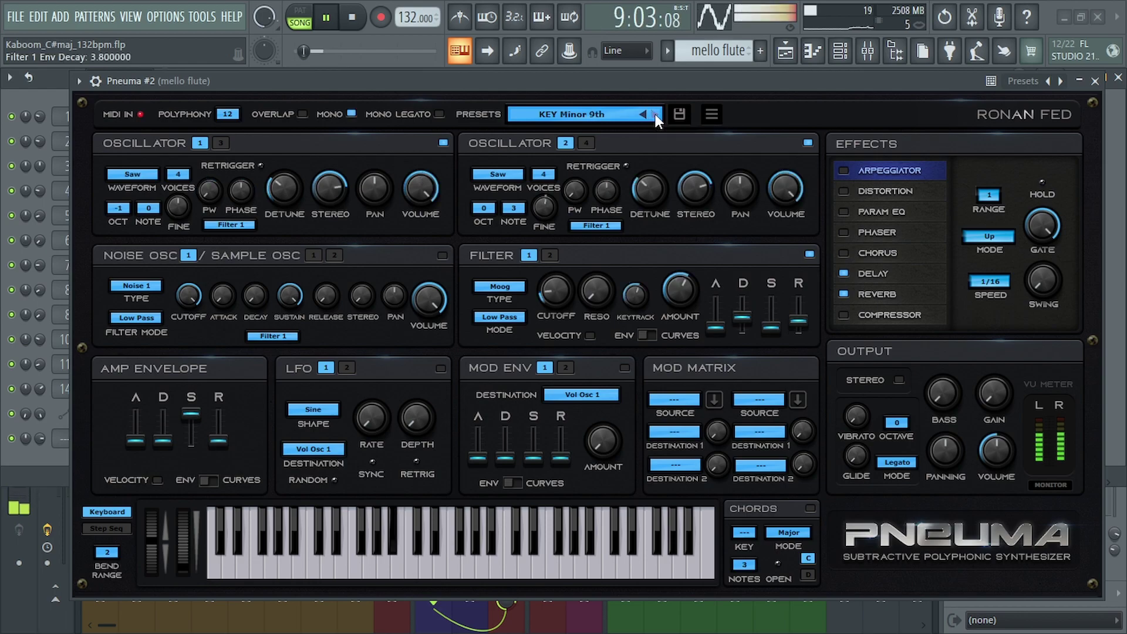
{"action": "left_click", "coordinate": [655, 113]}
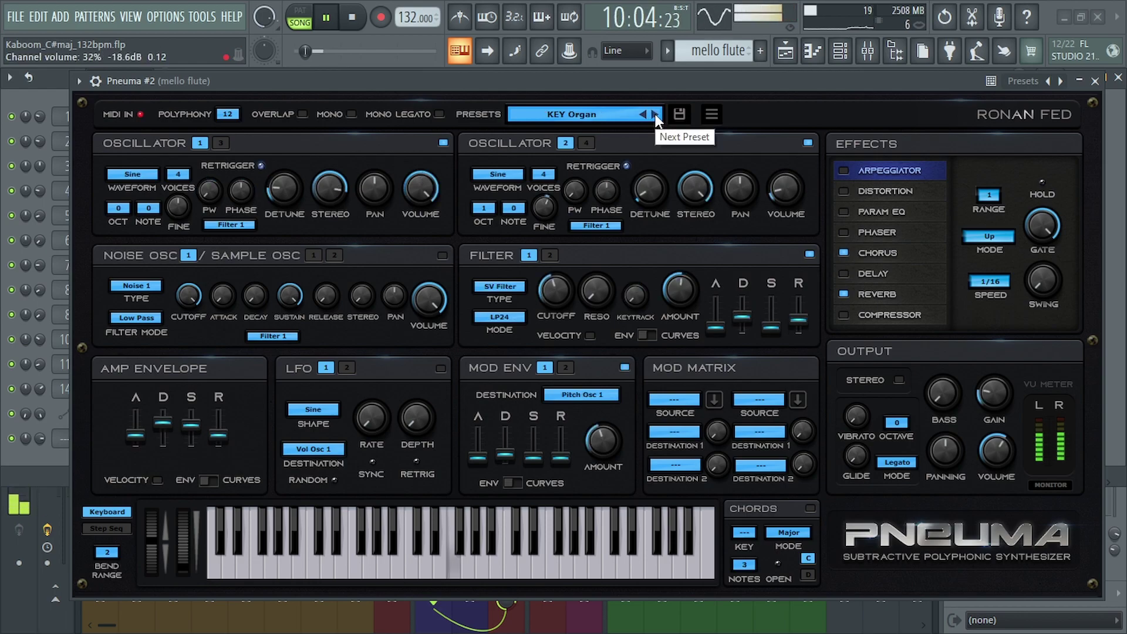
Step: Audition the pluck presets one by one from PL Basic Pluck 1 through PL Pulse Pluck during playback
{"action": "left_click", "coordinate": [655, 114]}
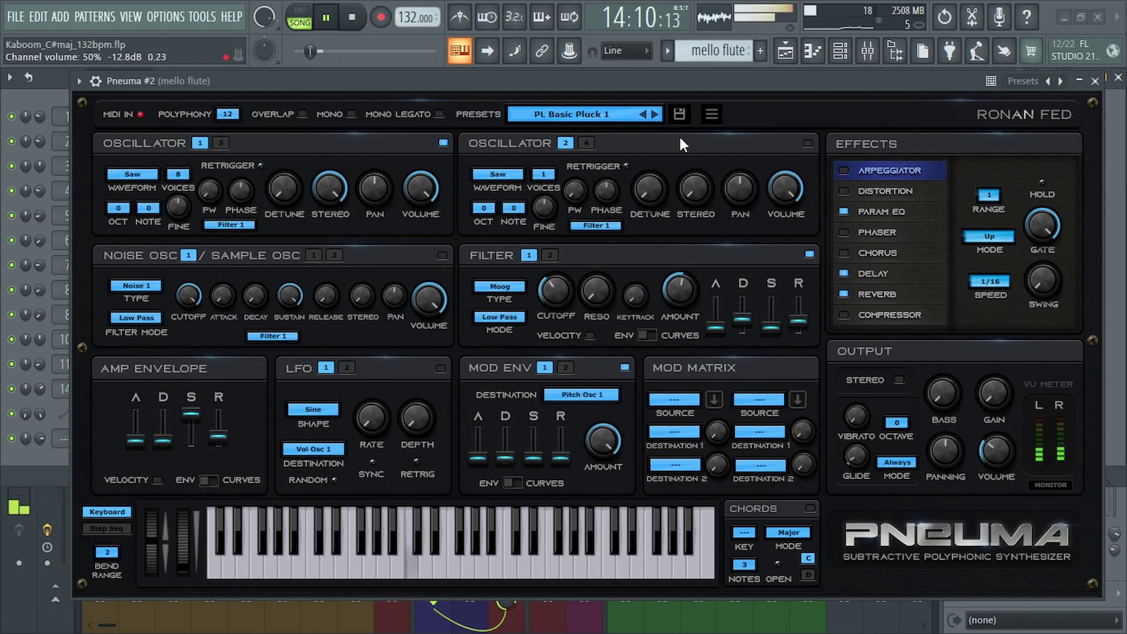
{"action": "left_click", "coordinate": [655, 114]}
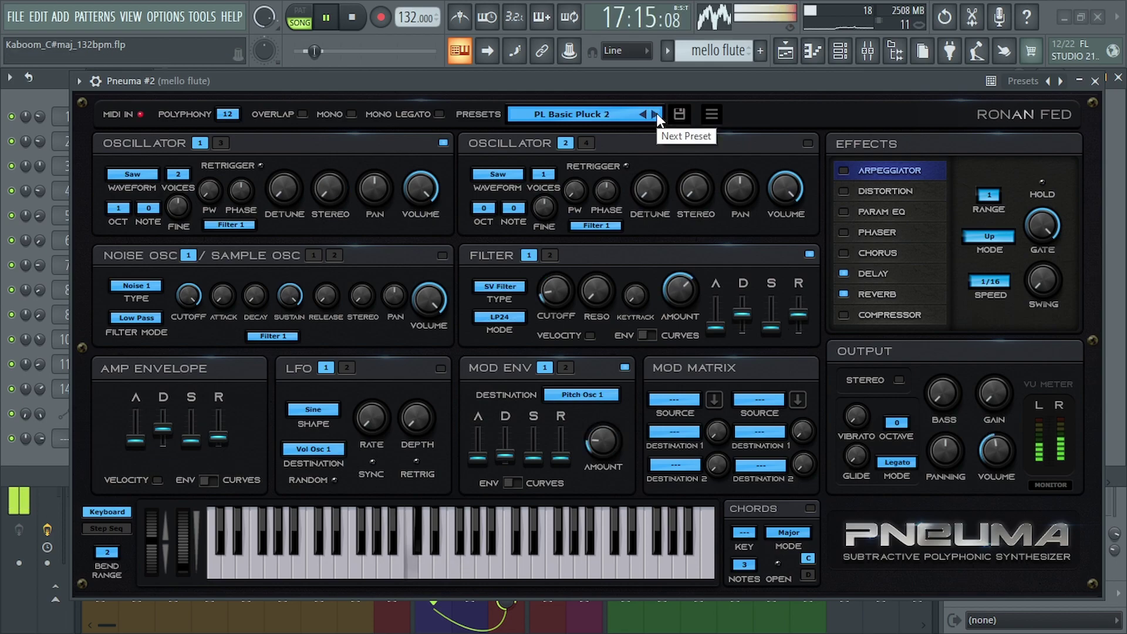
{"action": "left_click", "coordinate": [655, 114]}
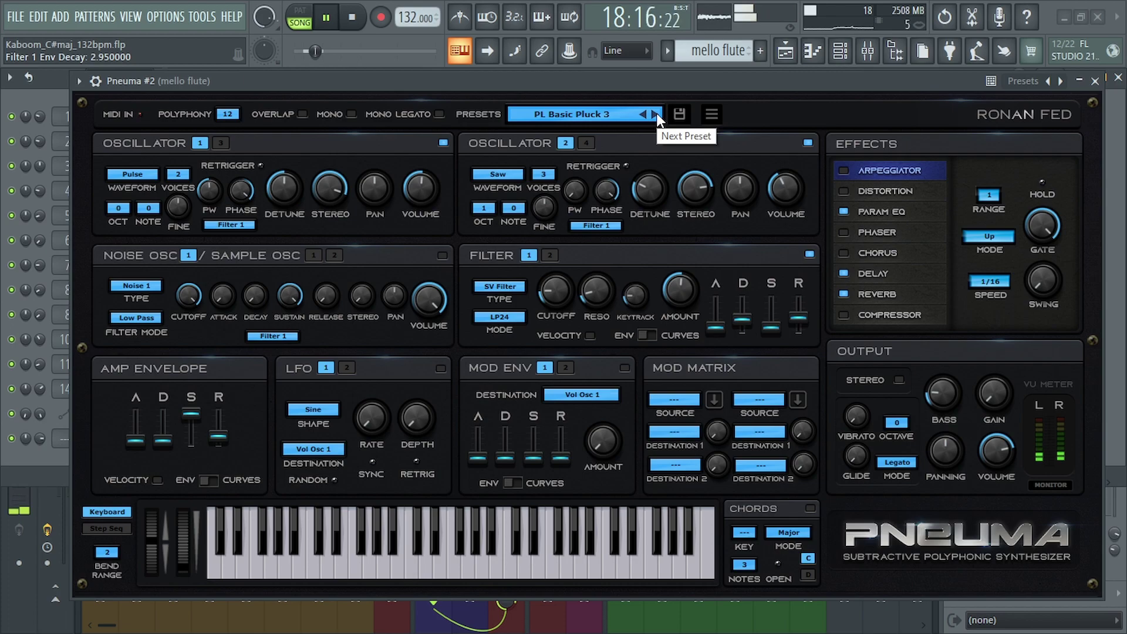
{"action": "left_click", "coordinate": [656, 113]}
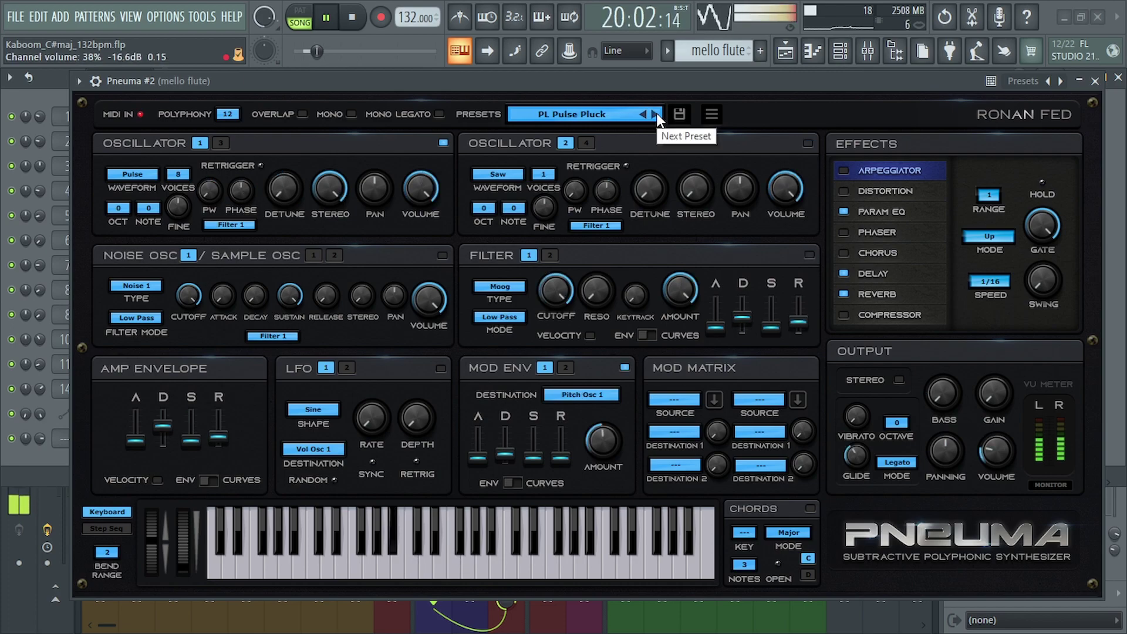
{"action": "left_click", "coordinate": [656, 114]}
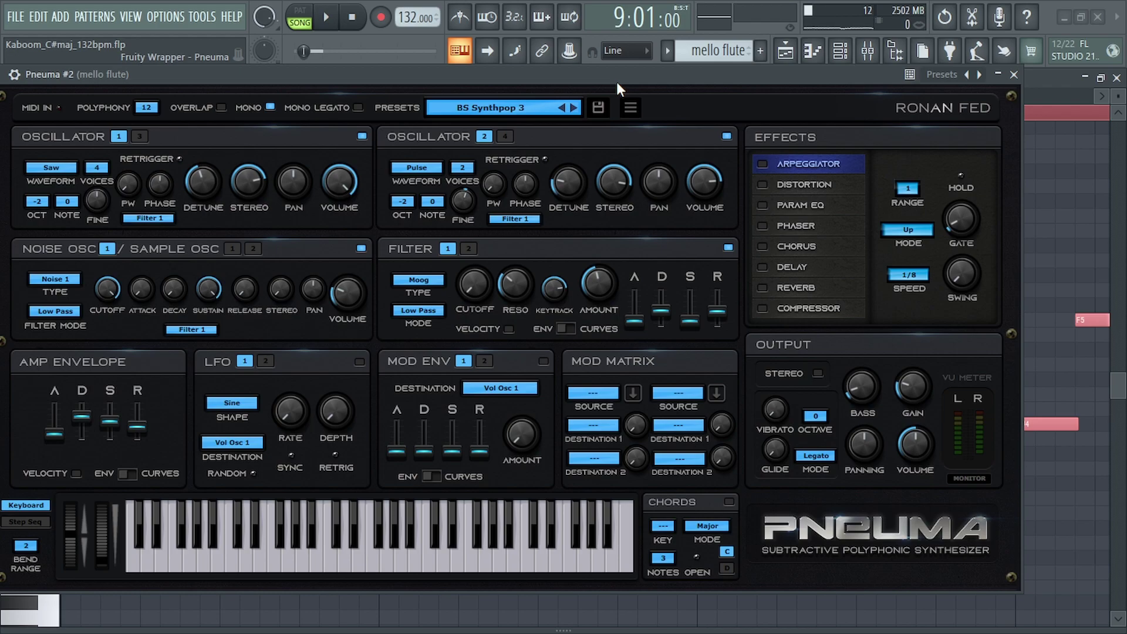
{"action": "left_click_drag", "start_coordinate": [616, 82], "coordinate": [670, 79]}
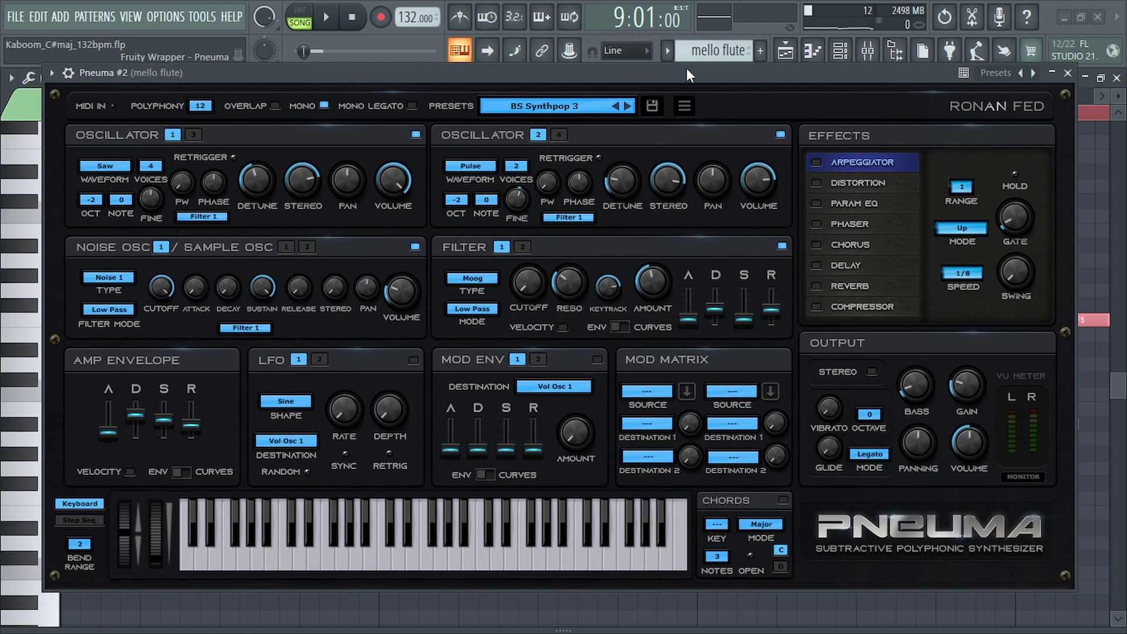